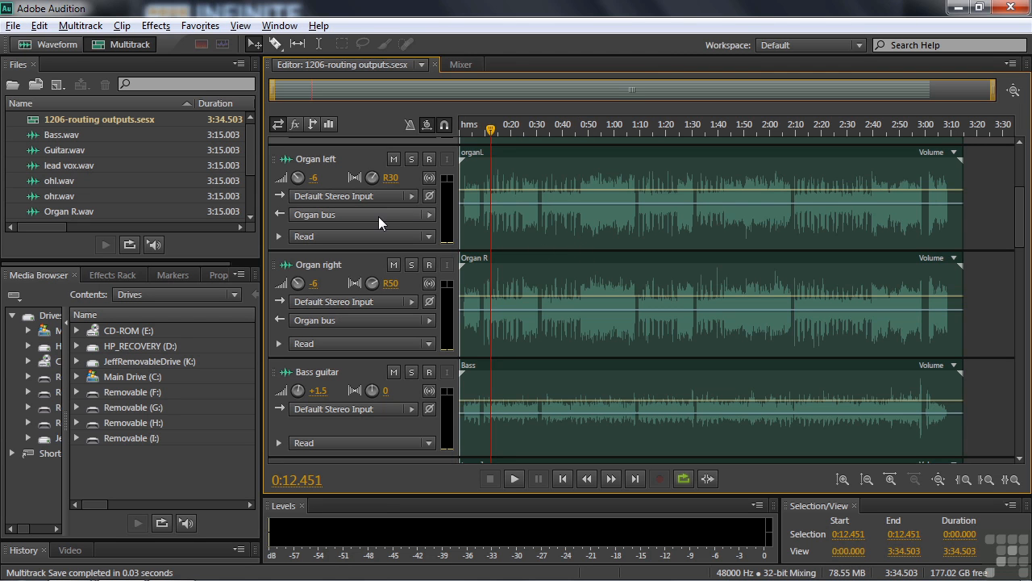
- Check the bus destinations available for the Organ left track's output
{"action": "left_click", "coordinate": [427, 213]}
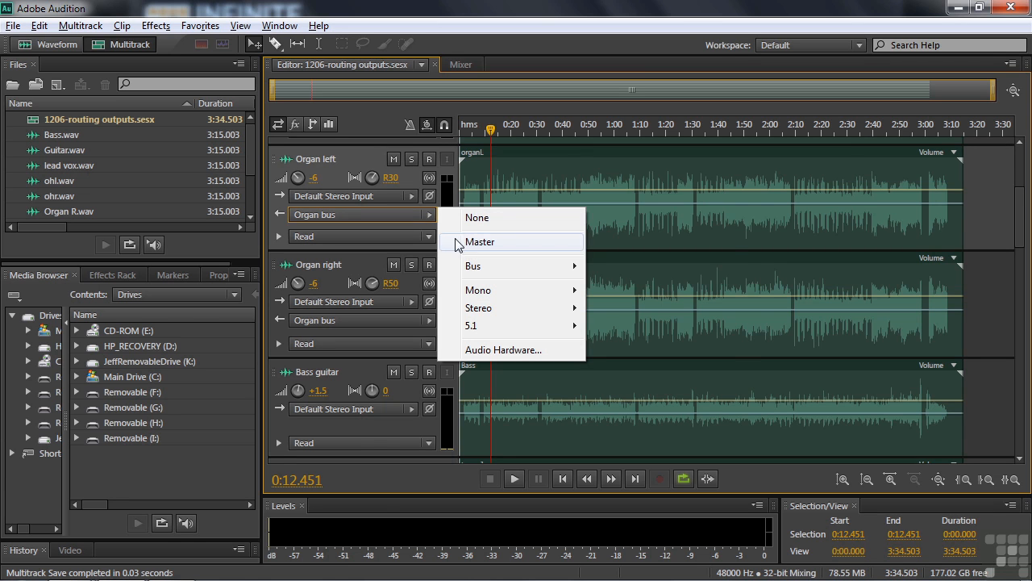
{"action": "mouse_move", "coordinate": [474, 269]}
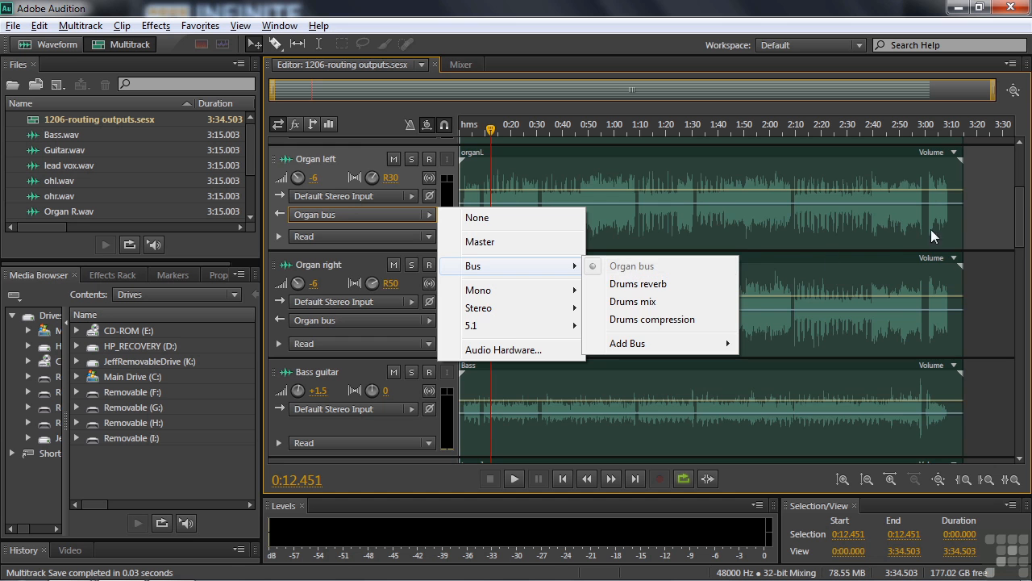
{"action": "left_click_drag", "start_coordinate": [1019, 211], "coordinate": [1020, 383]}
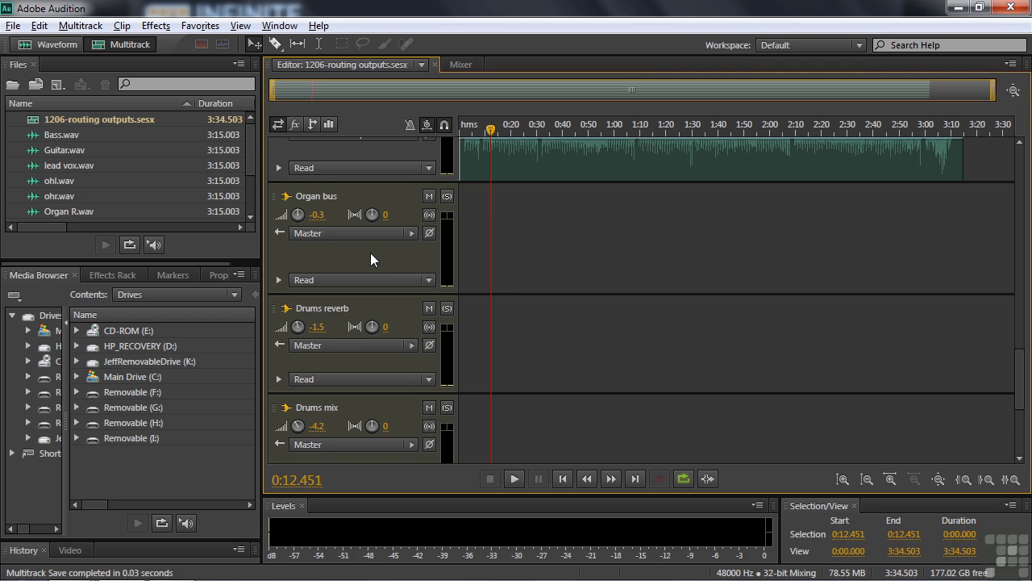
- Show the tracks' effects and audition the Organ bus soloed
{"action": "left_click", "coordinate": [295, 125]}
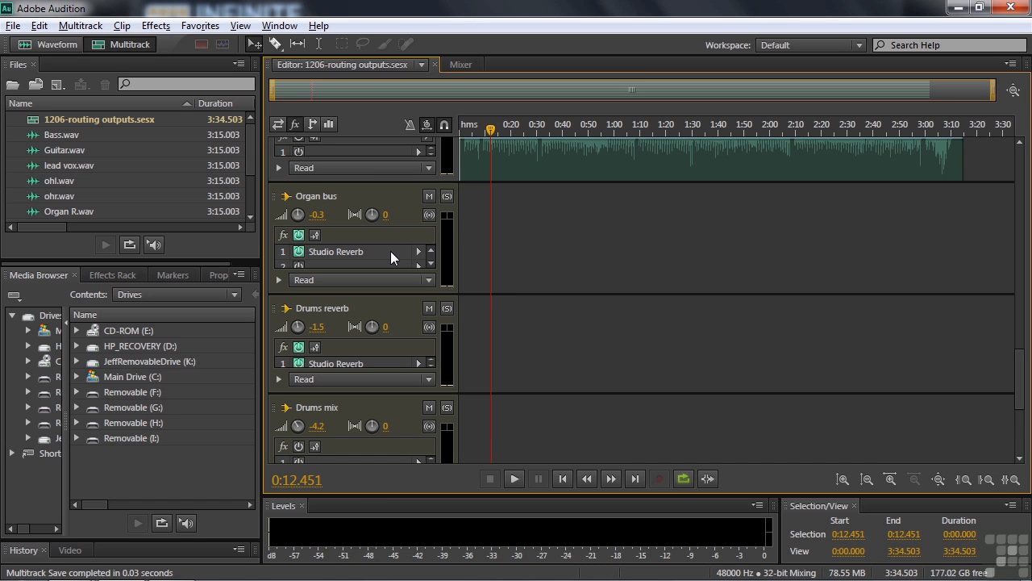
{"action": "left_click", "coordinate": [446, 197]}
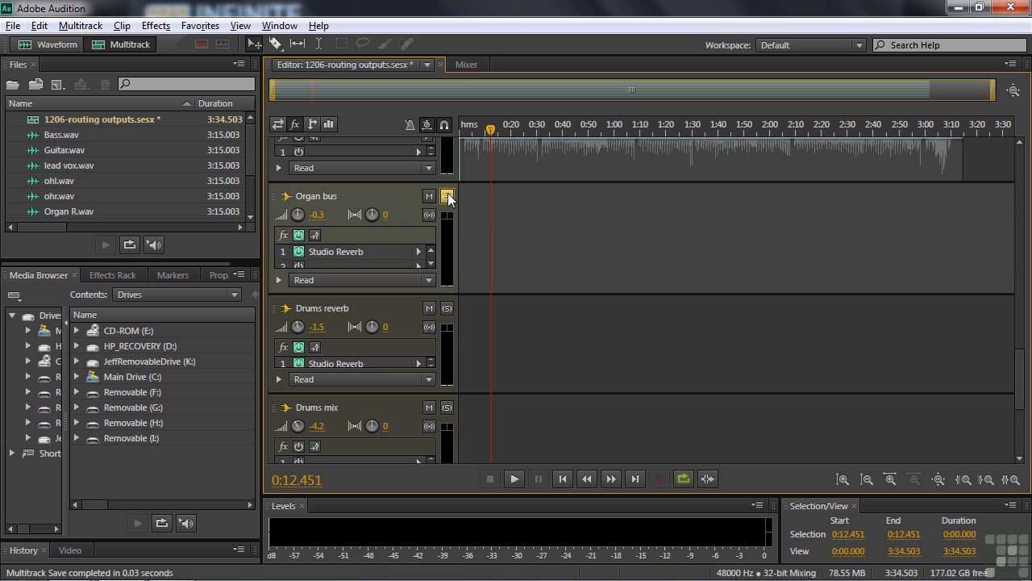
{"action": "key", "text": "space"}
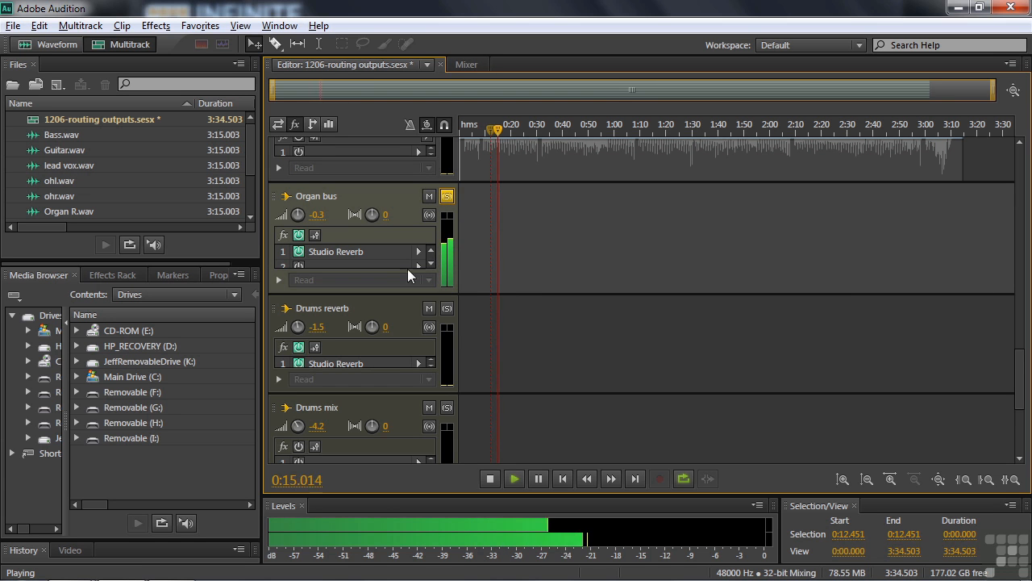
{"action": "key", "text": "space"}
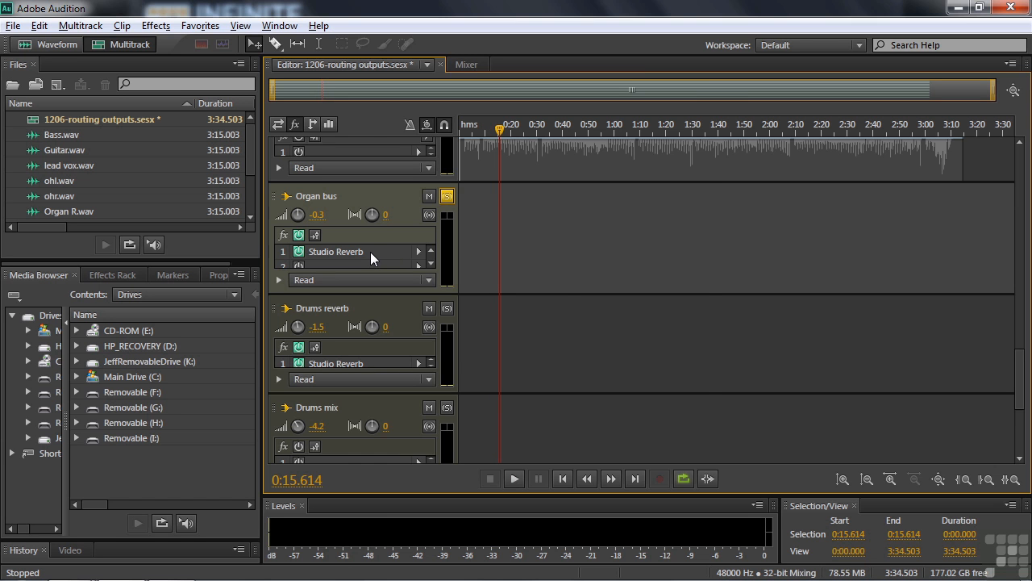
- In the Organ bus's Studio Reverb, raise Wet to 92.4% and Decay to 5782.5 ms during playback
{"action": "double_click", "coordinate": [370, 251]}
{"action": "left_click_drag", "start_coordinate": [496, 106], "coordinate": [220, 212]}
{"action": "key", "text": "space"}
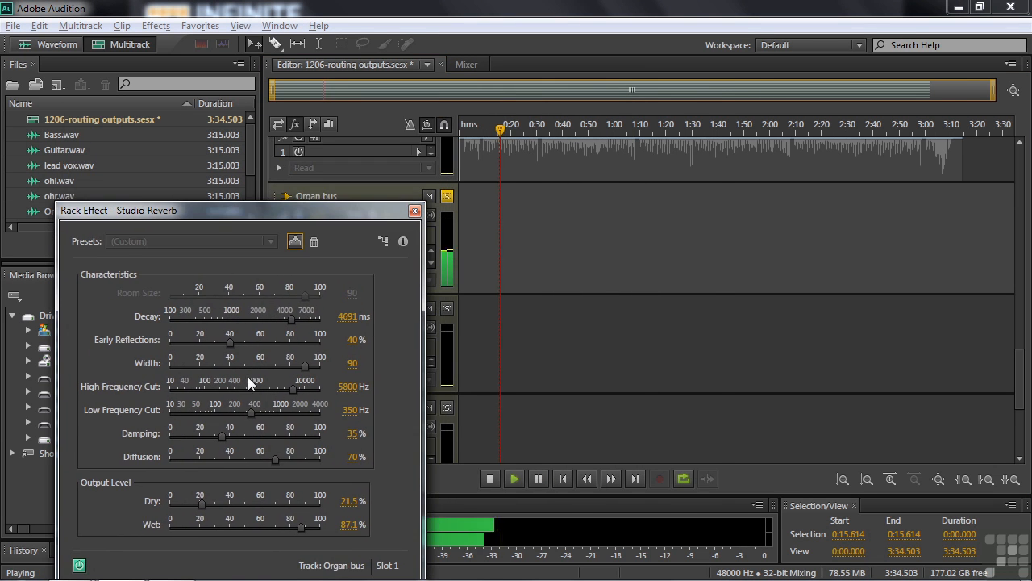
{"action": "left_click_drag", "start_coordinate": [300, 526], "coordinate": [309, 526]}
{"action": "left_click_drag", "start_coordinate": [293, 317], "coordinate": [300, 315]}
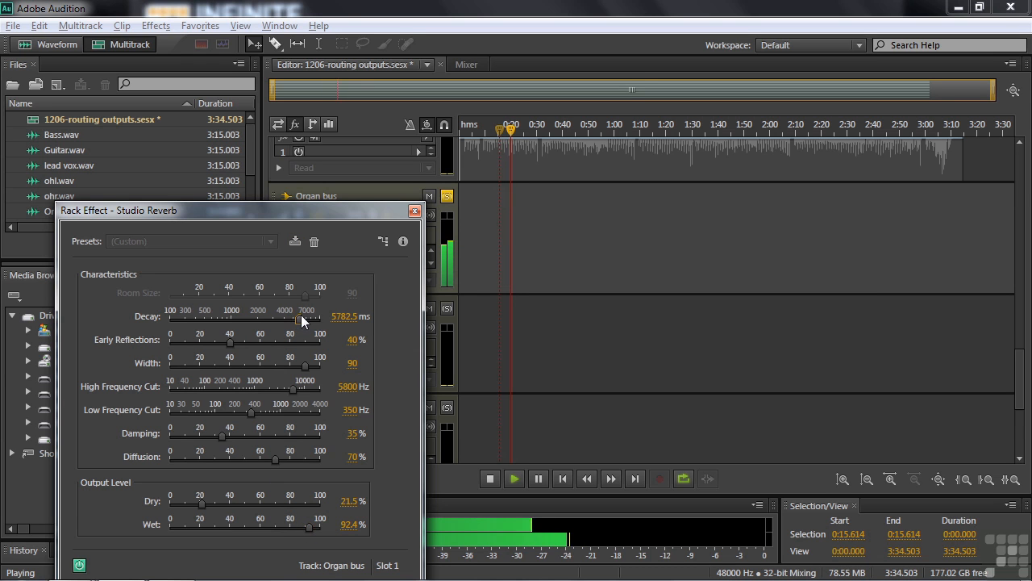
{"action": "key", "text": "space"}
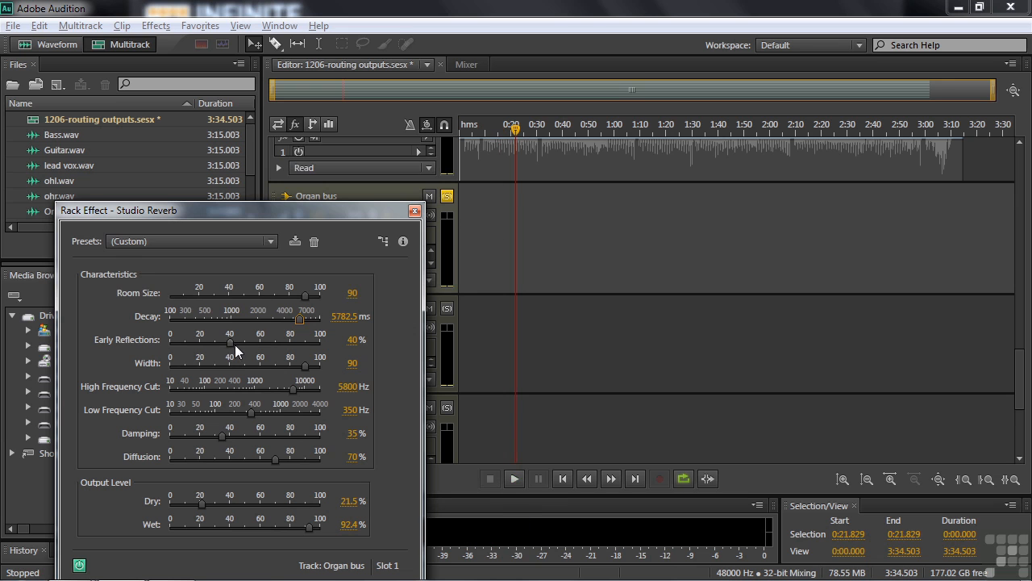
- Raise the Studio Reverb's Room Size to 96.9, audition the result and close the effect window
{"action": "left_click_drag", "start_coordinate": [301, 301], "coordinate": [313, 299]}
{"action": "key", "text": "space"}
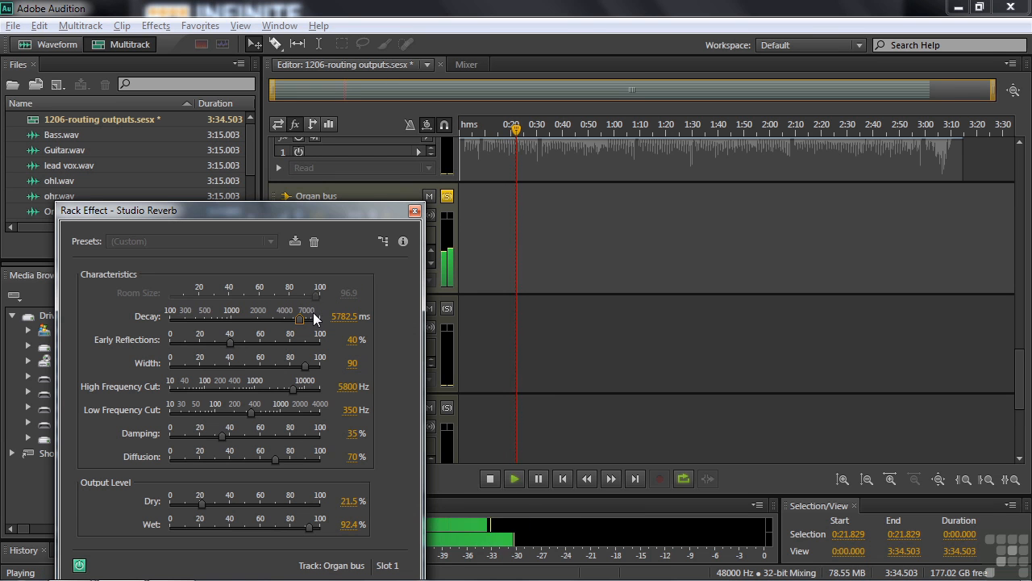
{"action": "key", "text": "space"}
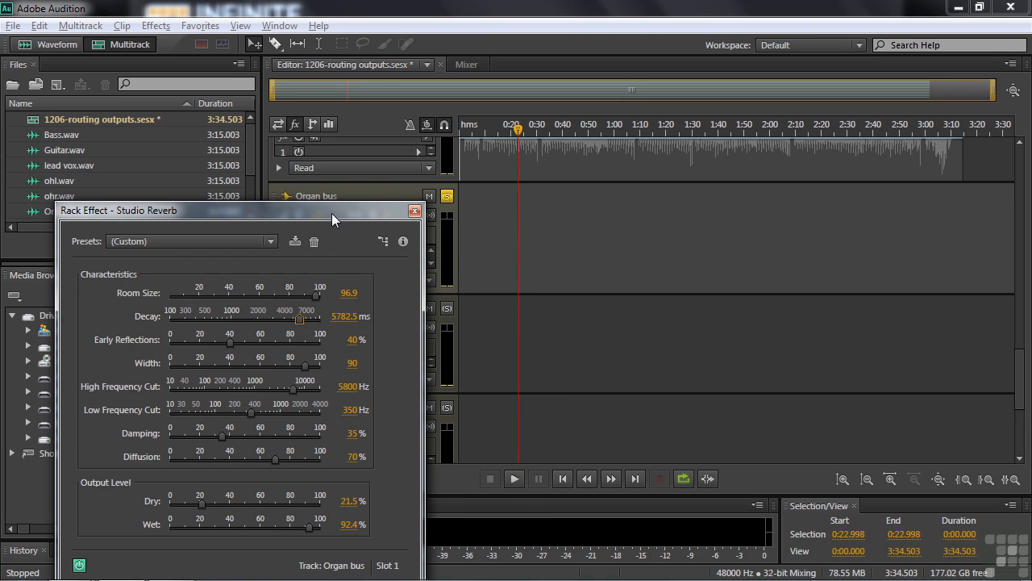
{"action": "left_click_drag", "start_coordinate": [331, 214], "coordinate": [321, 162]}
{"action": "left_click", "coordinate": [404, 160]}
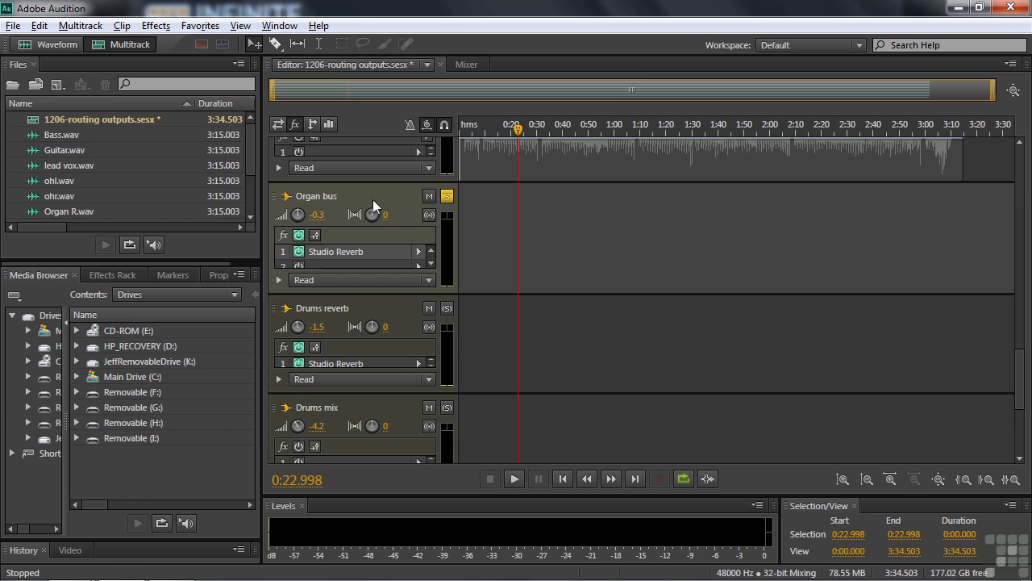
- Display the Pan envelope in the Organ bus's automation lane and collapse the lane
{"action": "left_click", "coordinate": [278, 280]}
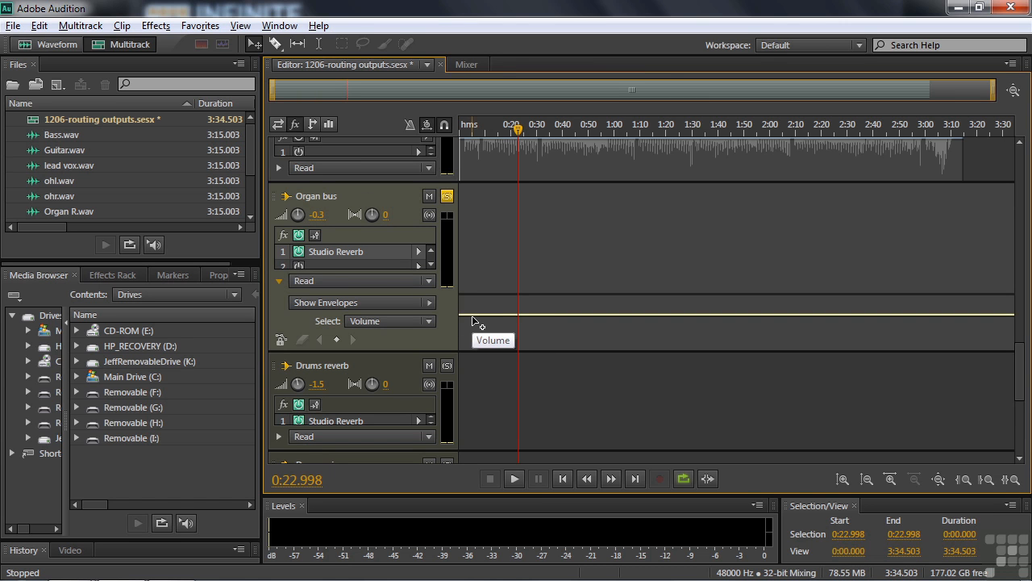
{"action": "left_click", "coordinate": [427, 306]}
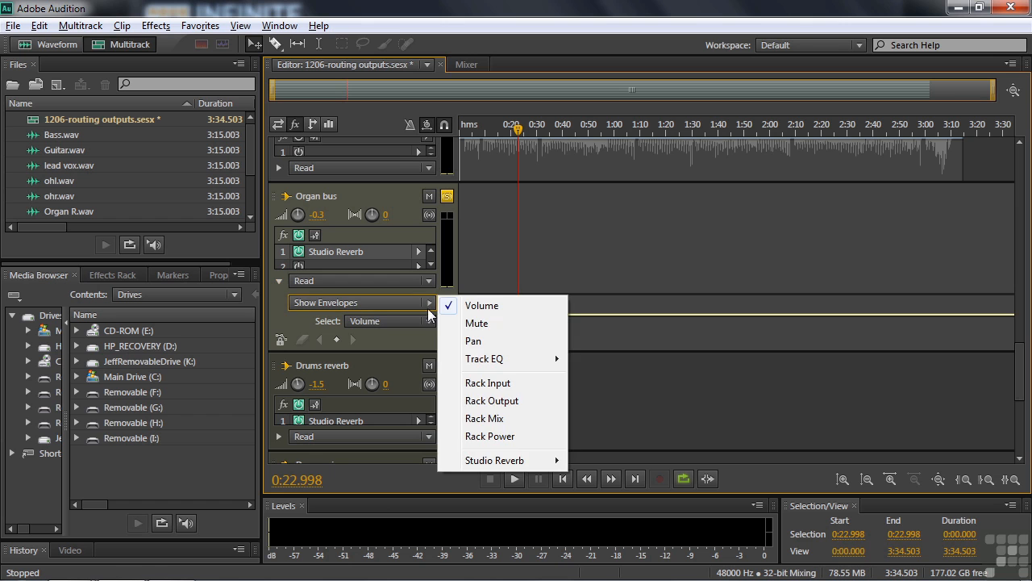
{"action": "left_click", "coordinate": [474, 341]}
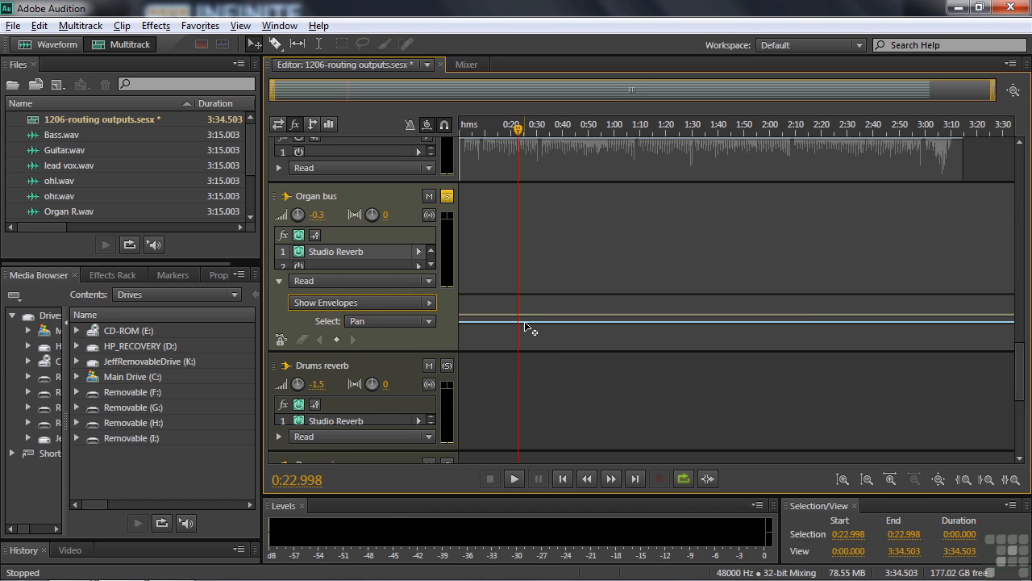
{"action": "left_click", "coordinate": [278, 280]}
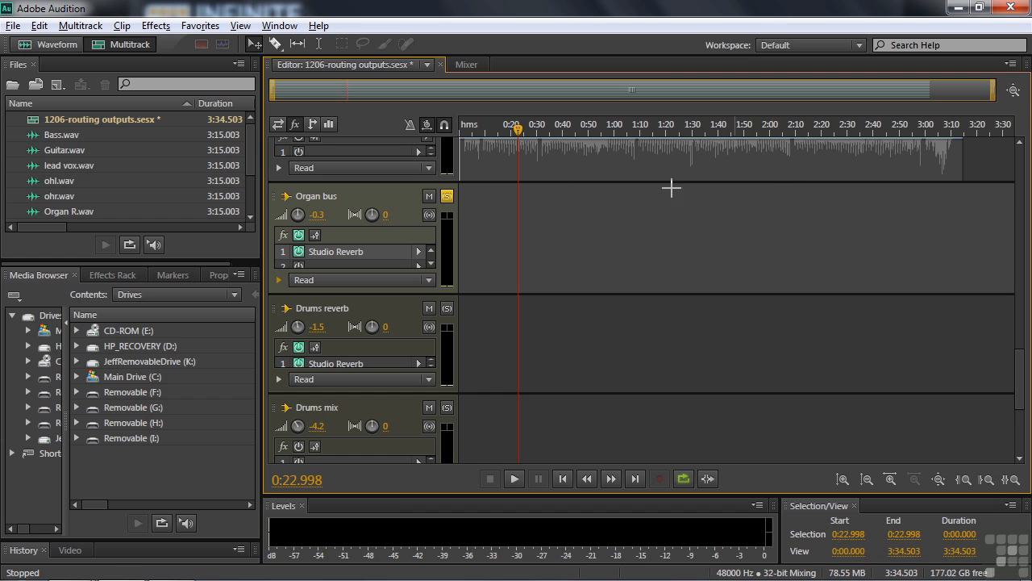
- Turn off solo on the Organ bus and return to the Tenor Sax and Horns tracks
{"action": "mouse_move", "coordinate": [374, 214]}
{"action": "left_mouse_down"}
{"action": "mouse_move", "coordinate": [289, 216]}
{"action": "mouse_move", "coordinate": [420, 217]}
{"action": "mouse_move", "coordinate": [376, 218]}
{"action": "left_mouse_up"}
{"action": "left_click_drag", "start_coordinate": [1019, 391], "coordinate": [1029, 319]}
{"action": "left_click", "coordinate": [447, 348]}
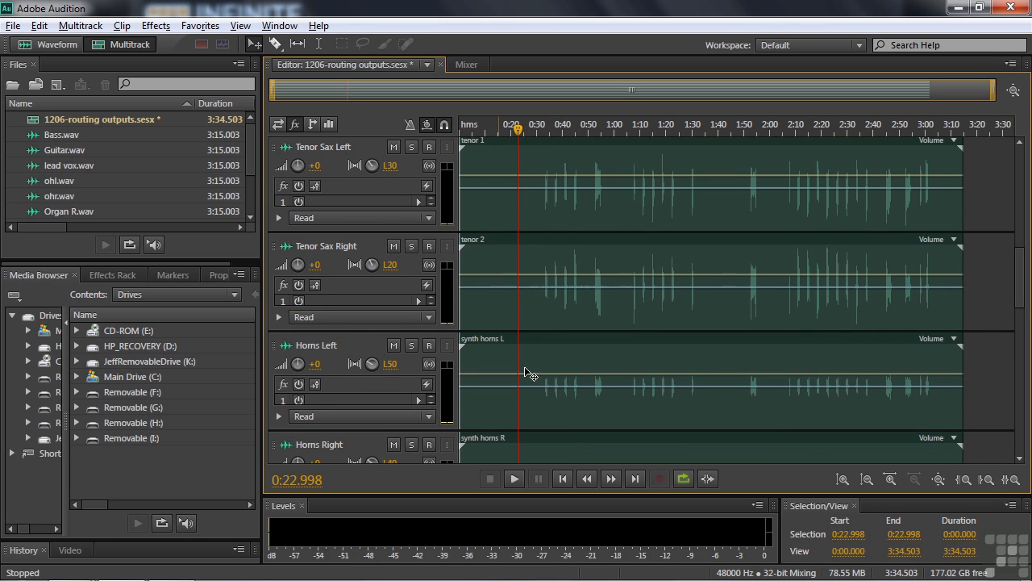
- Audition the horn parts from about 2:45 and return the playhead to about 2:44.7
{"action": "left_click_drag", "start_coordinate": [517, 131], "coordinate": [889, 174]}
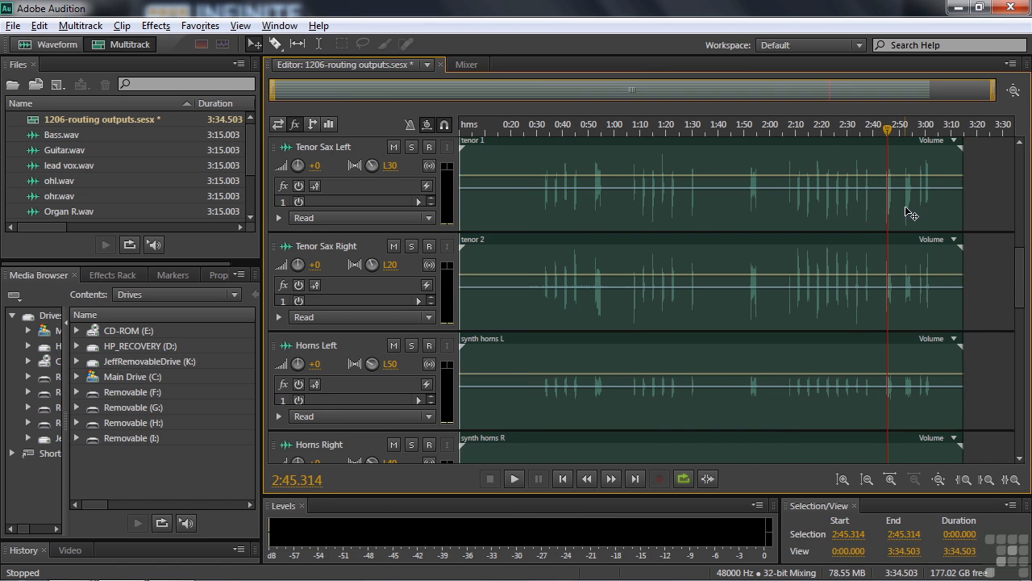
{"action": "key", "text": "space"}
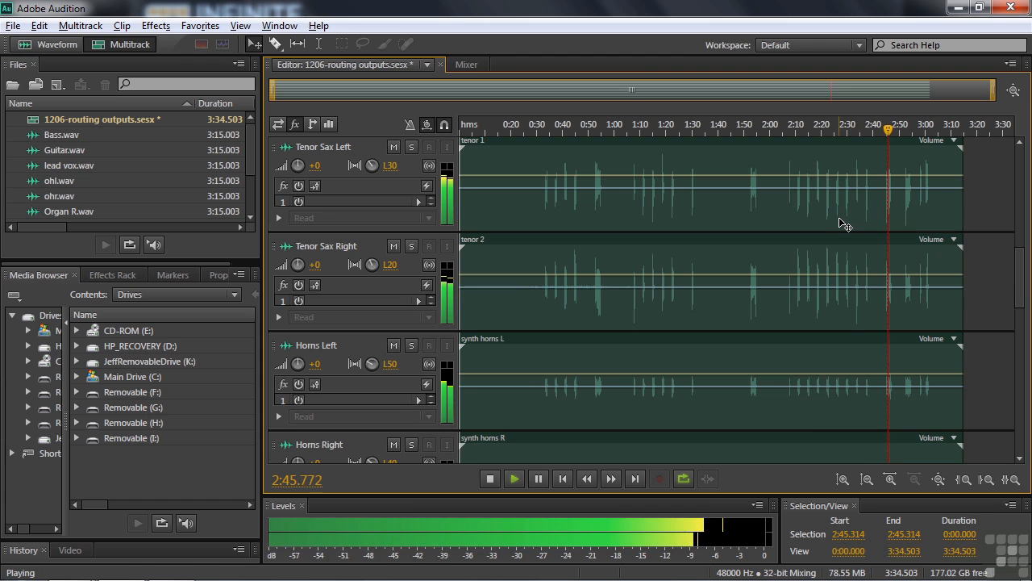
{"action": "key", "text": "space"}
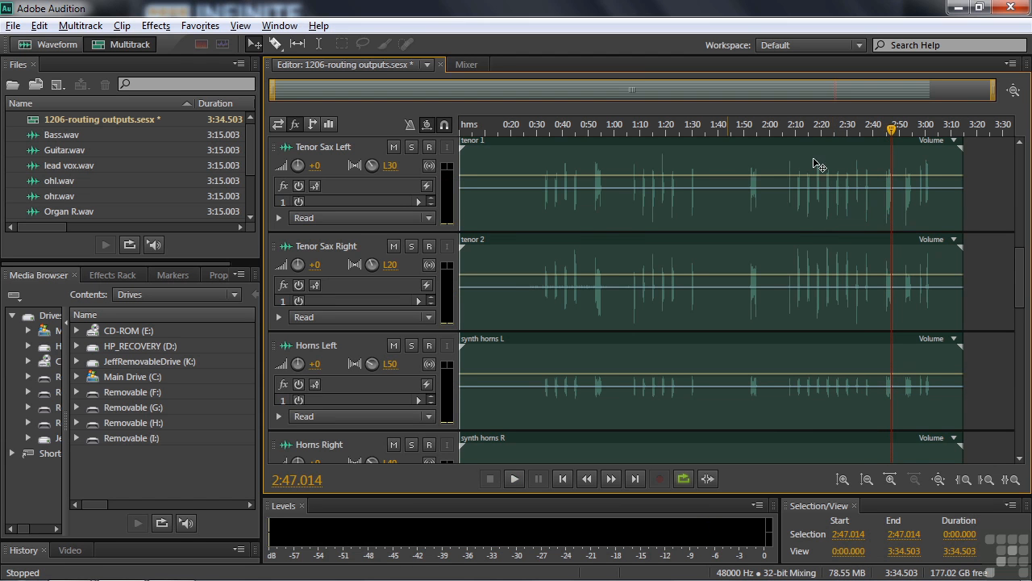
{"action": "left_click_drag", "start_coordinate": [892, 129], "coordinate": [886, 130]}
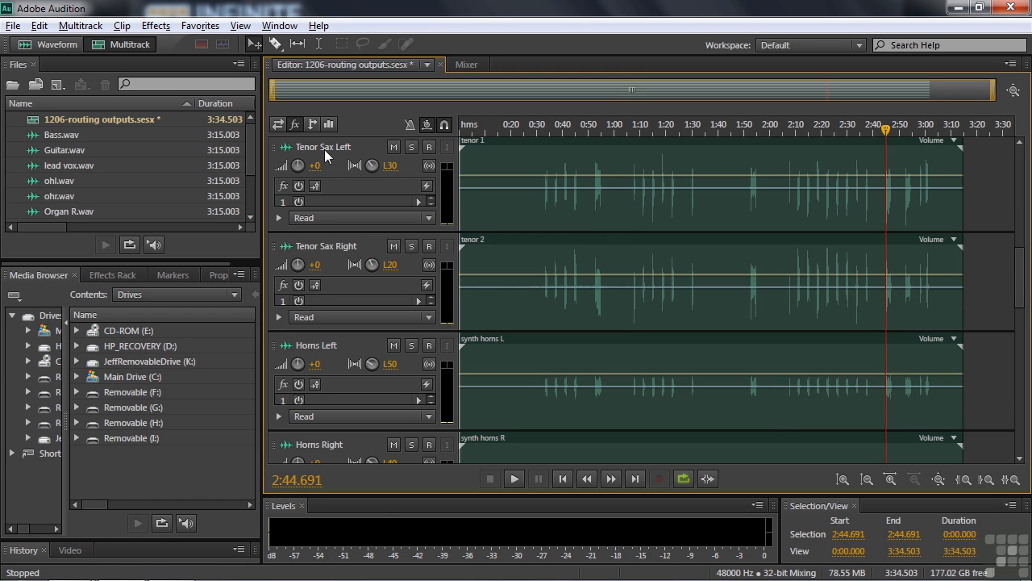
- Show the tracks' inputs and outputs, and enlarge Tenor Sax Left, Tenor Sax Right and Horns Left until their output settings are visible
{"action": "left_click", "coordinate": [276, 125]}
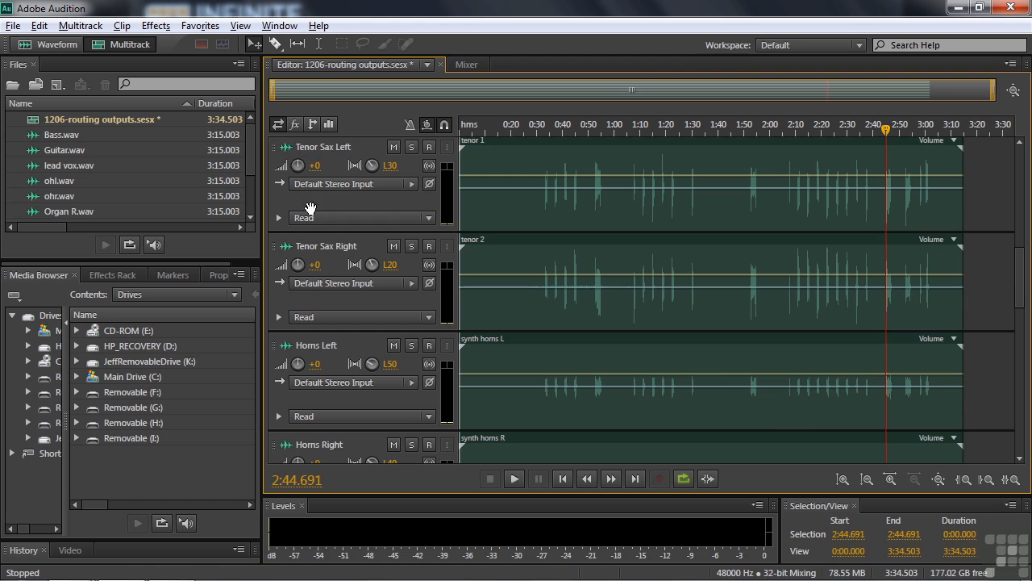
{"action": "left_click_drag", "start_coordinate": [329, 232], "coordinate": [329, 238]}
{"action": "left_click_drag", "start_coordinate": [366, 337], "coordinate": [378, 347]}
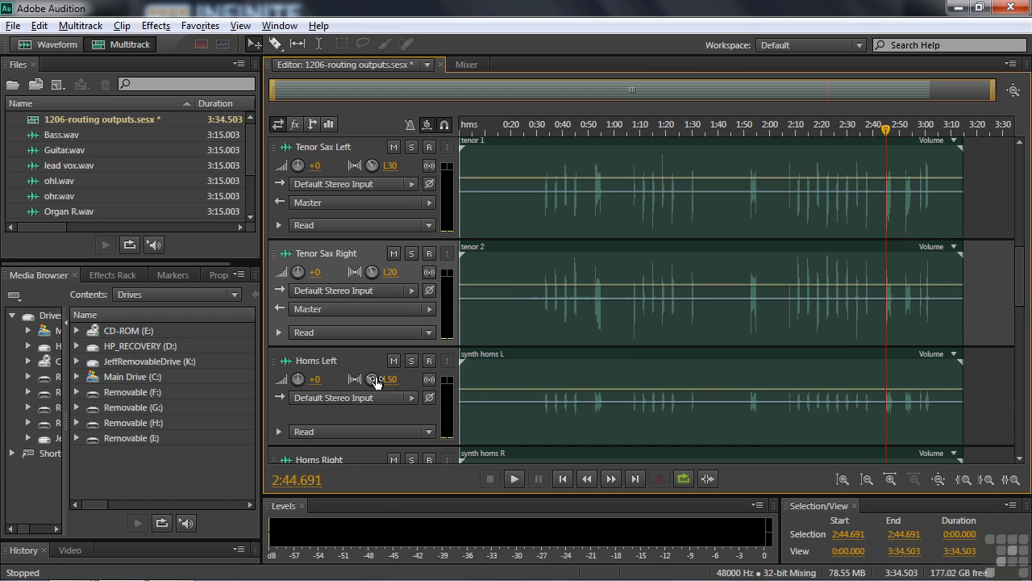
{"action": "left_click_drag", "start_coordinate": [361, 443], "coordinate": [361, 454]}
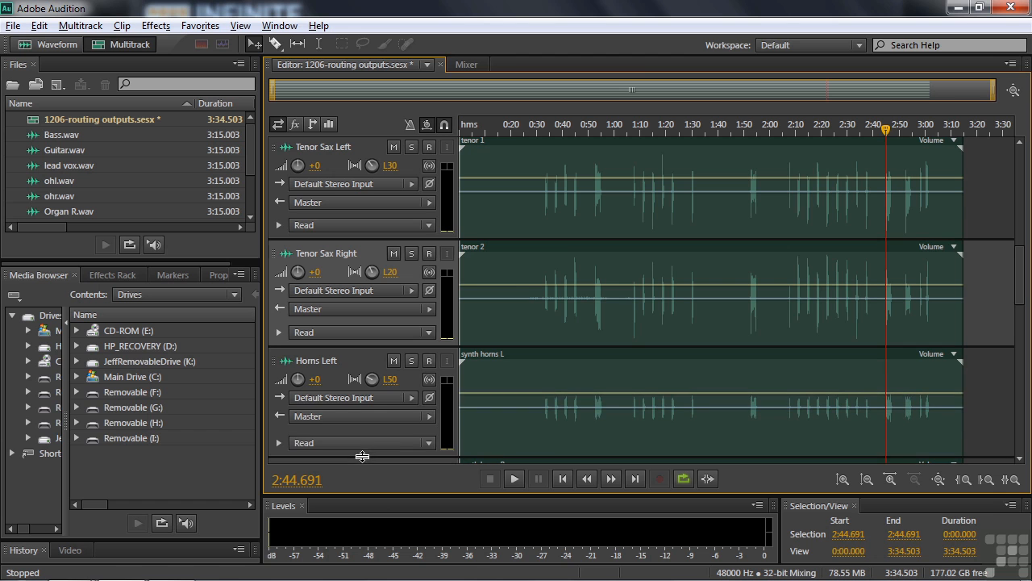
- Route the Tenor Sax Left track's output to a new stereo bus
{"action": "left_click", "coordinate": [427, 202]}
{"action": "mouse_move", "coordinate": [470, 258]}
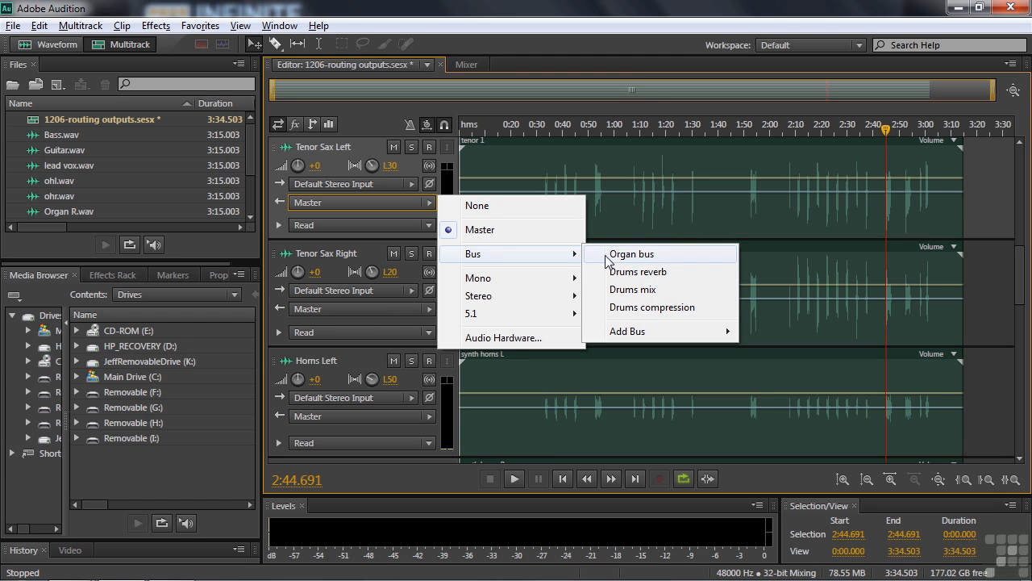
{"action": "mouse_move", "coordinate": [625, 334]}
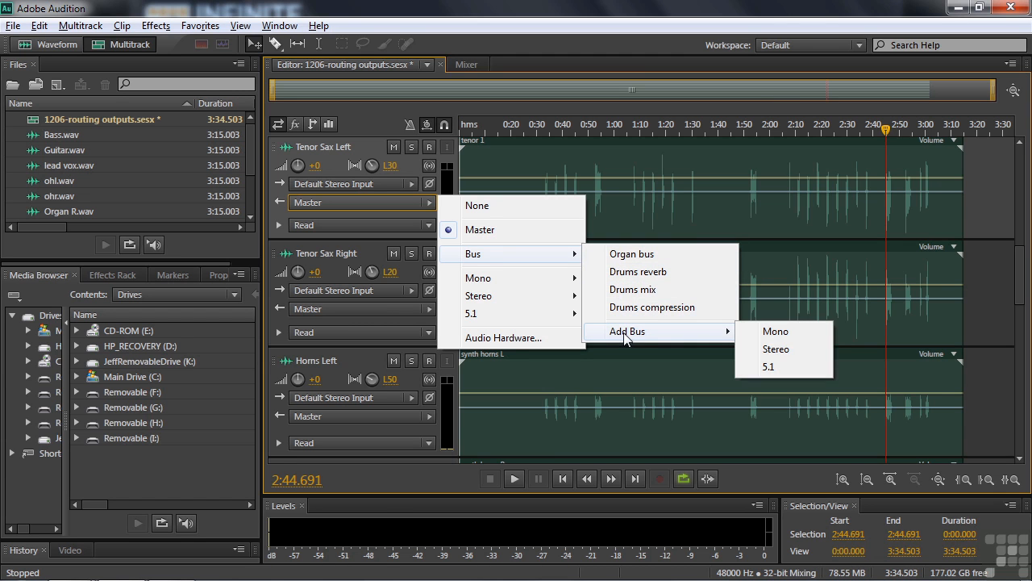
{"action": "left_click", "coordinate": [788, 350]}
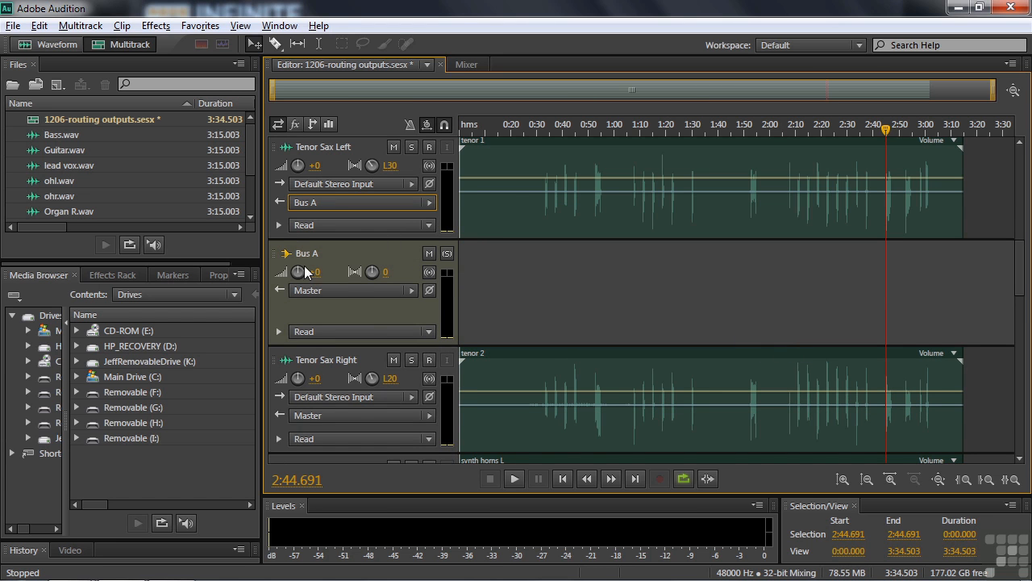
- Rename the new bus track as Horn section
{"action": "left_click", "coordinate": [299, 253]}
{"action": "type", "text": "Horn"}
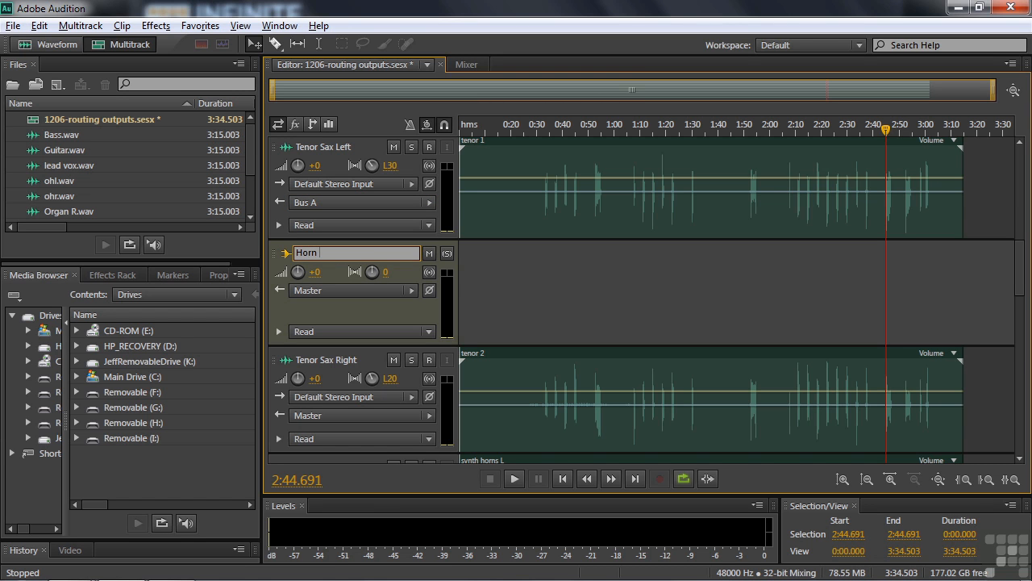
{"action": "type", "text": " section"}
{"action": "key", "text": "Return"}
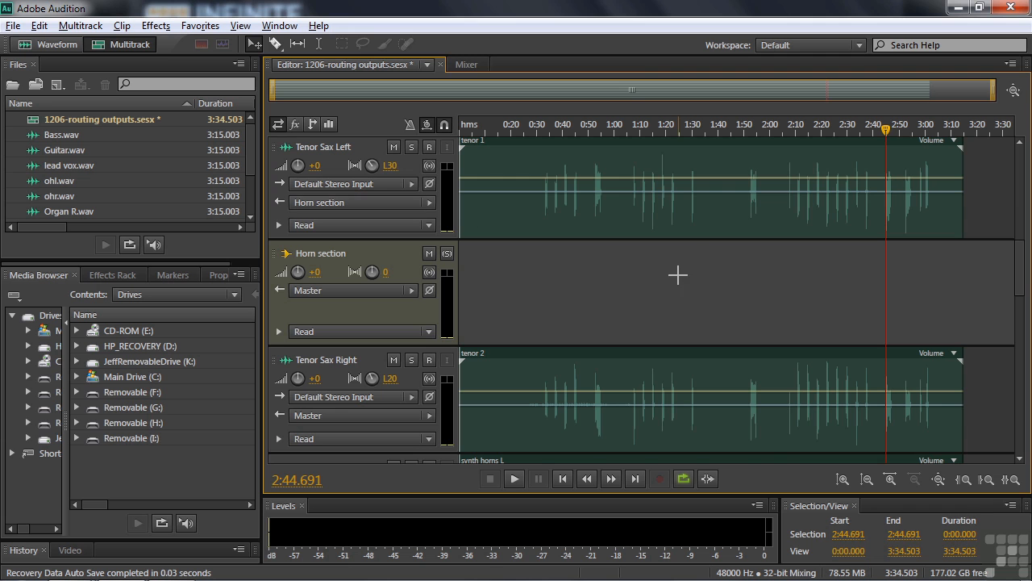
- Route the outputs of Tenor Sax Right and Horns Left to the Horn section bus, and enlarge the Horns Right track to expose its output
{"action": "left_click_drag", "start_coordinate": [1021, 254], "coordinate": [1021, 295]}
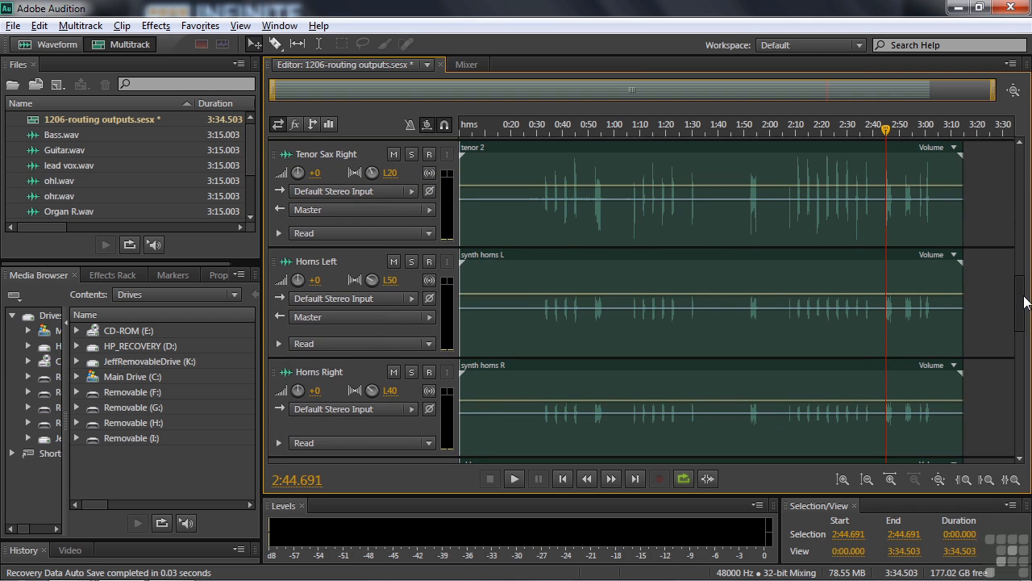
{"action": "left_click", "coordinate": [429, 211]}
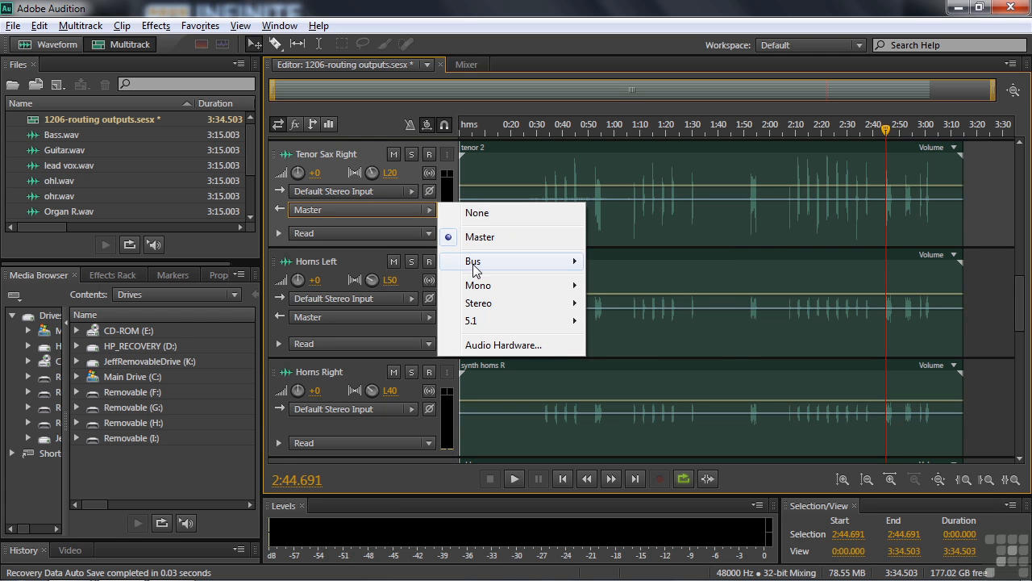
{"action": "left_click", "coordinate": [661, 263]}
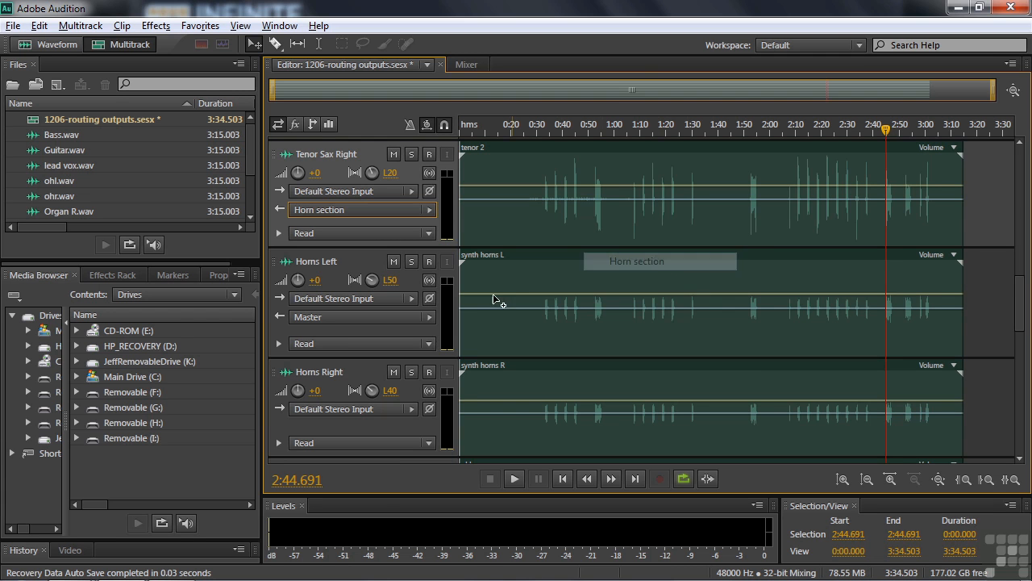
{"action": "left_click", "coordinate": [428, 317]}
{"action": "mouse_move", "coordinate": [487, 376]}
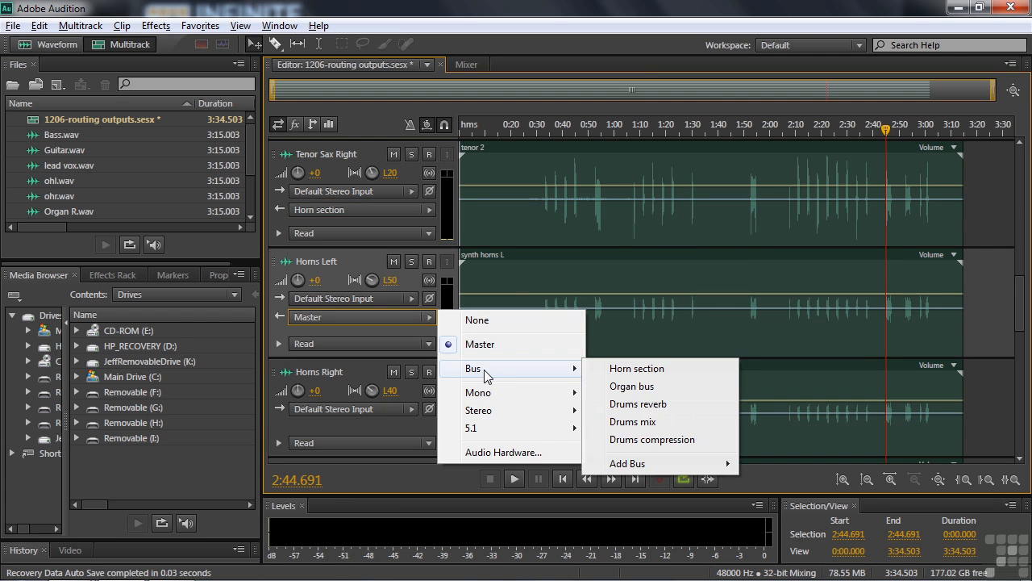
{"action": "left_click", "coordinate": [668, 369]}
{"action": "left_click_drag", "start_coordinate": [344, 457], "coordinate": [344, 465]}
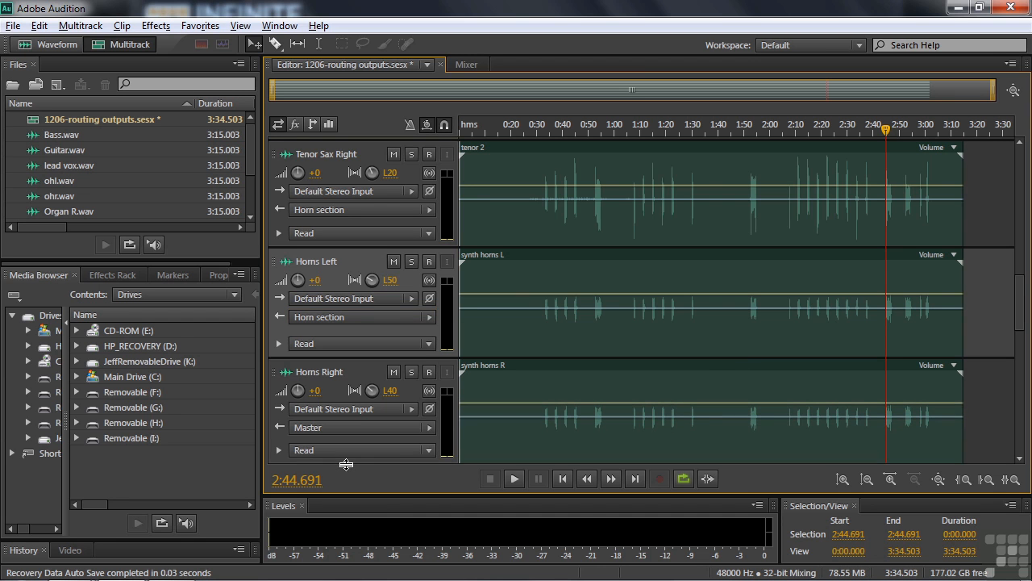
- Route the Horns Right track's output to the Horn section bus
{"action": "left_click", "coordinate": [430, 427]}
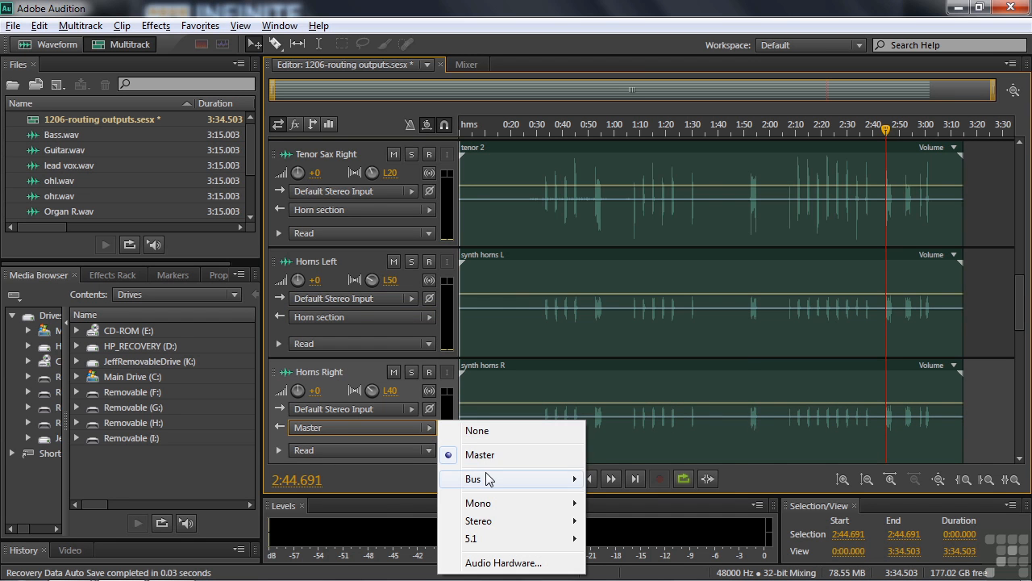
{"action": "mouse_move", "coordinate": [490, 479]}
{"action": "left_click", "coordinate": [639, 390]}
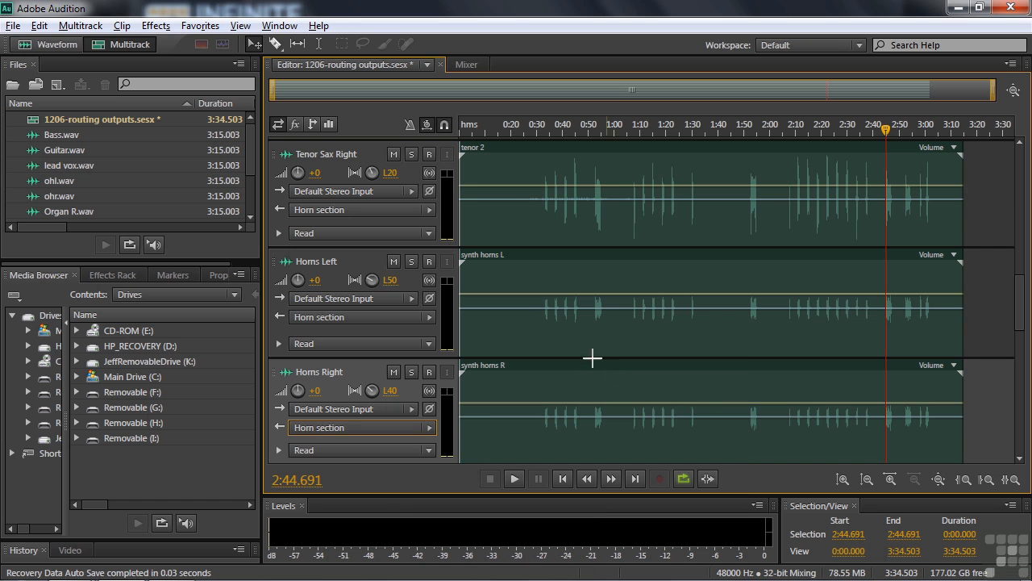
- Add a Studio Reverb effect to the first effect slot of the Horn section bus, using the Vocal Reverb (medium) preset
{"action": "left_click_drag", "start_coordinate": [1018, 307], "coordinate": [1018, 288]}
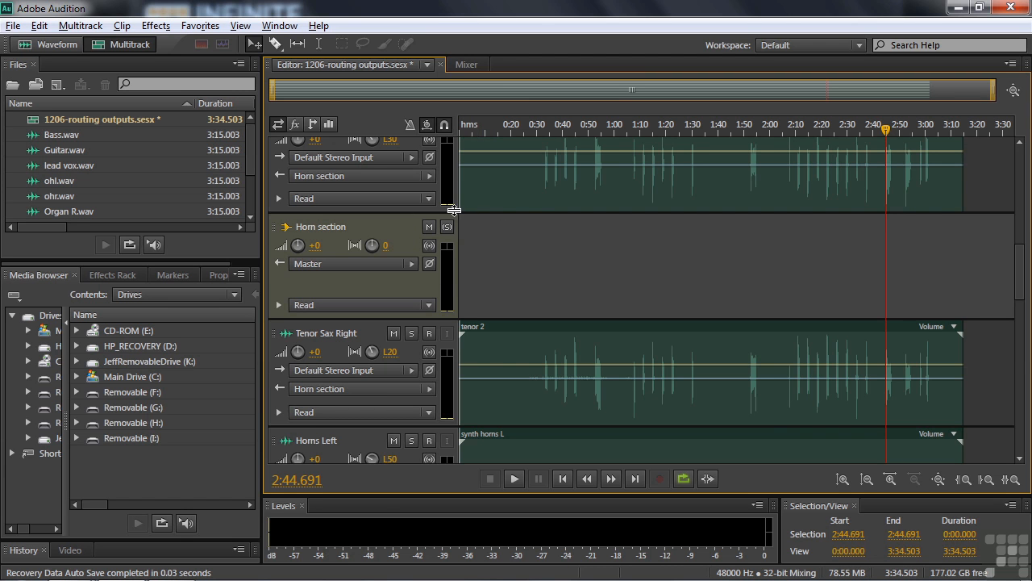
{"action": "left_click", "coordinate": [294, 125]}
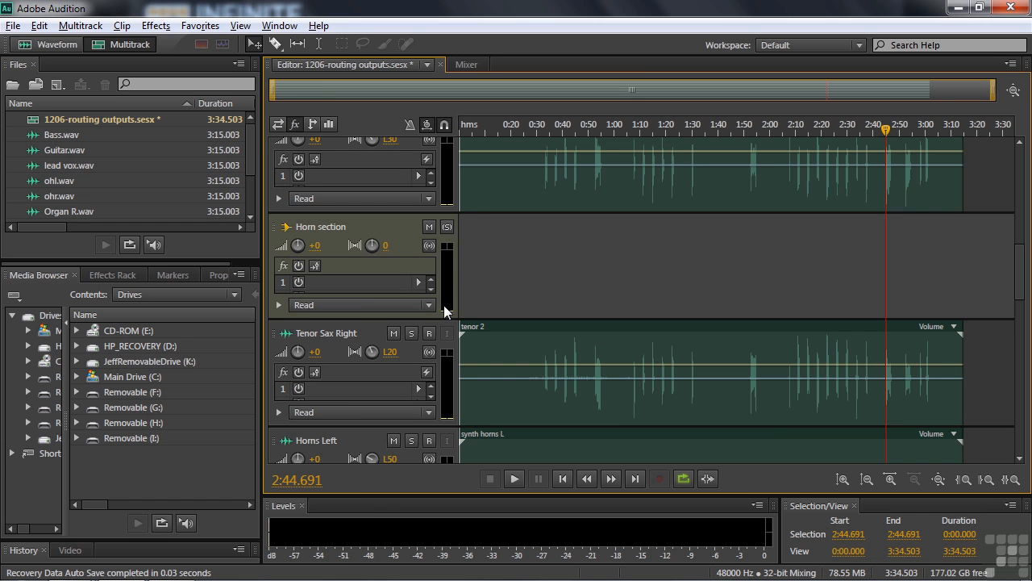
{"action": "left_click", "coordinate": [417, 282]}
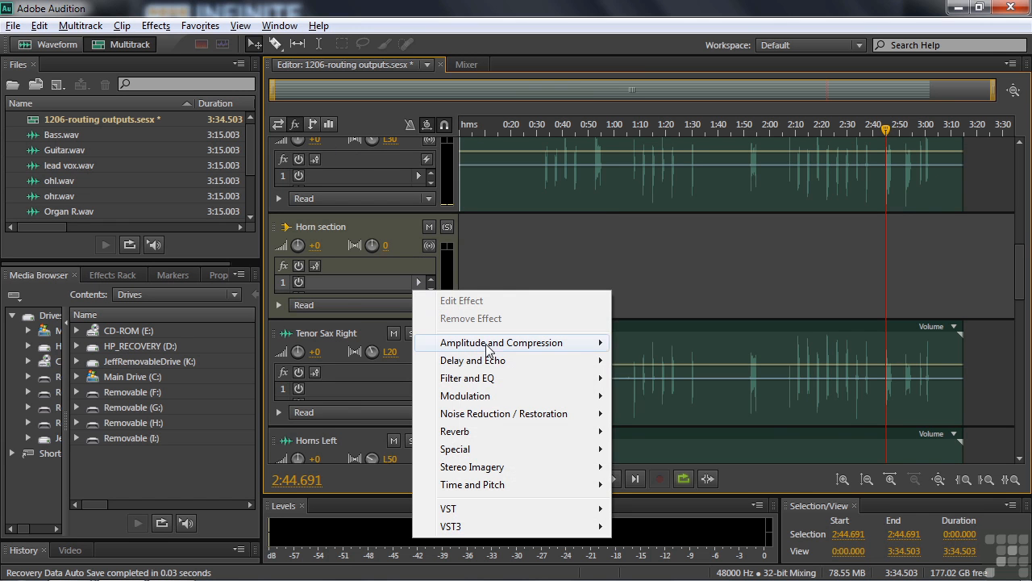
{"action": "mouse_move", "coordinate": [489, 434]}
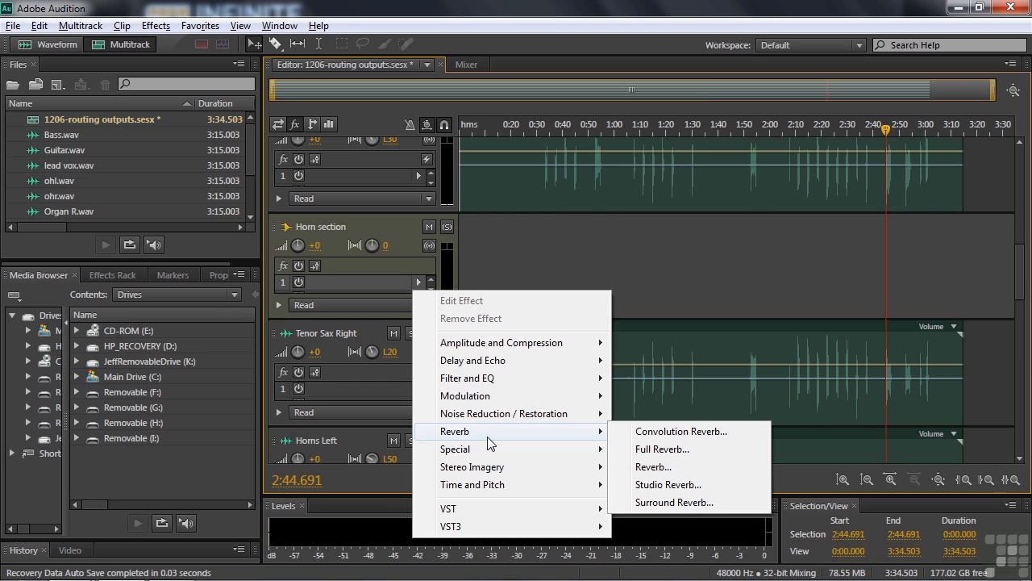
{"action": "left_click", "coordinate": [688, 487]}
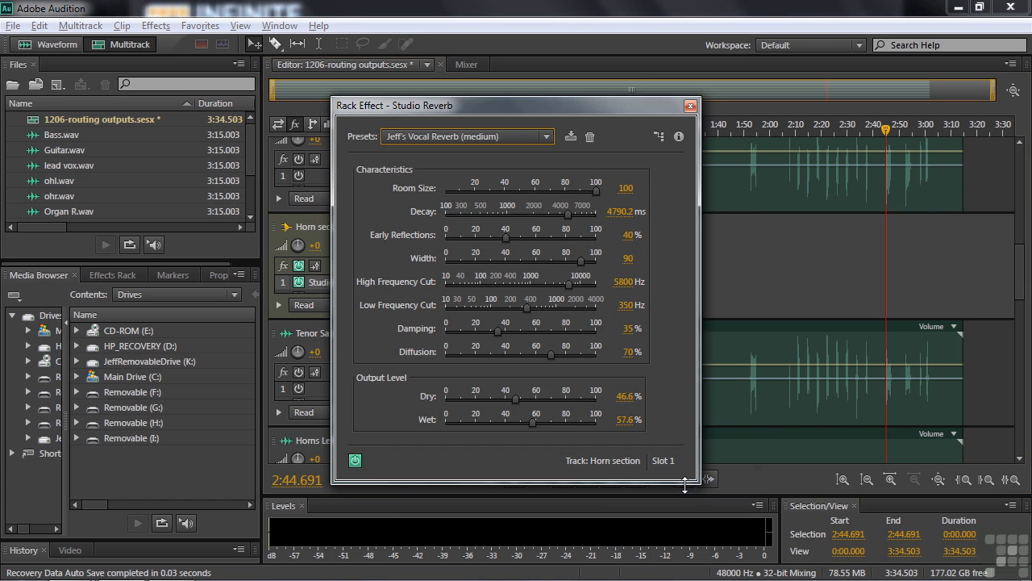
{"action": "left_click", "coordinate": [539, 142]}
{"action": "left_click", "coordinate": [446, 408]}
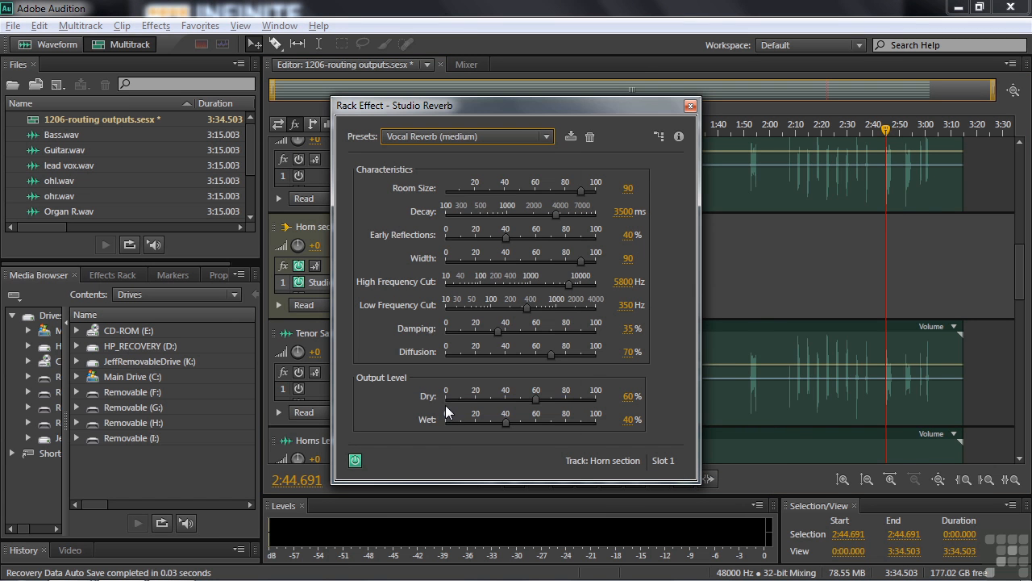
{"action": "left_click", "coordinate": [689, 105]}
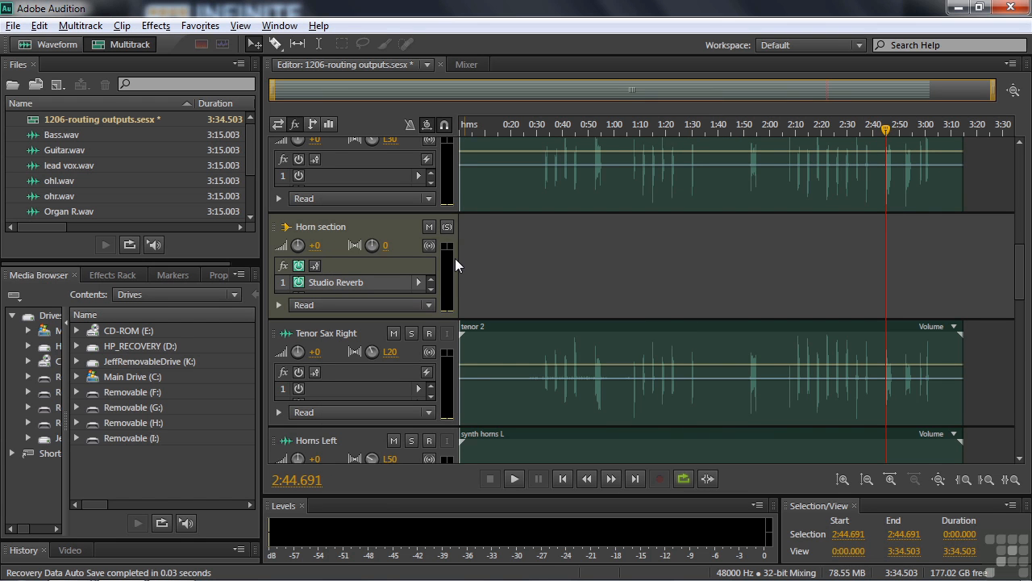
- Solo the Horn section bus, play a short passage, and review its Studio Reverb settings
{"action": "left_click", "coordinate": [447, 227]}
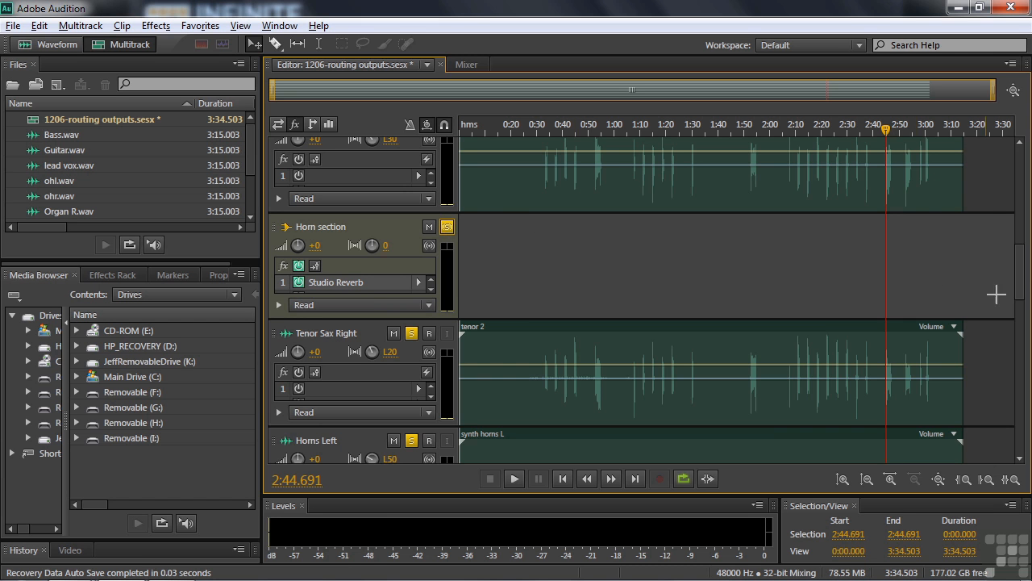
{"action": "left_click_drag", "start_coordinate": [1021, 286], "coordinate": [1021, 264]}
{"action": "key", "text": "space"}
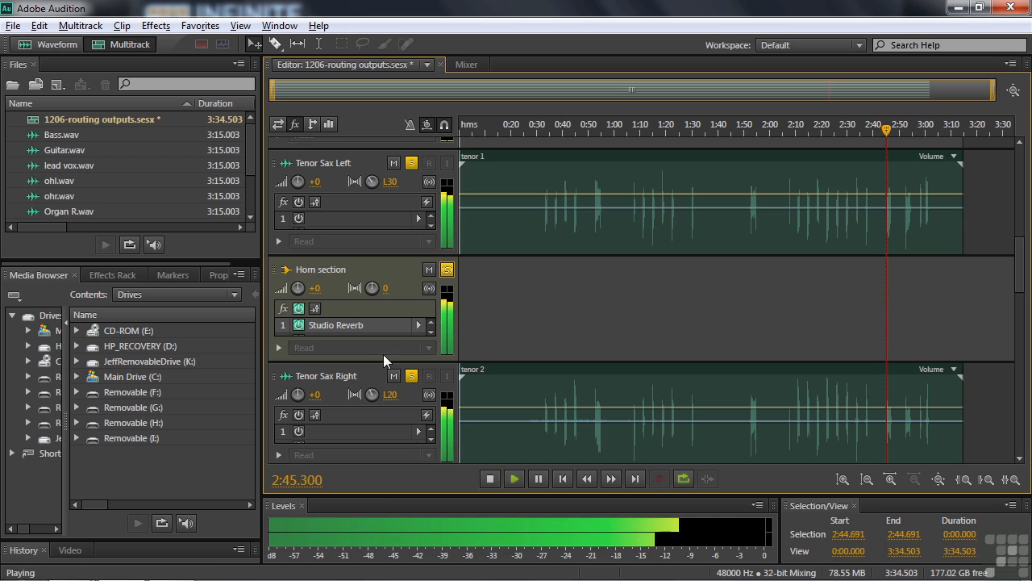
{"action": "key", "text": "space"}
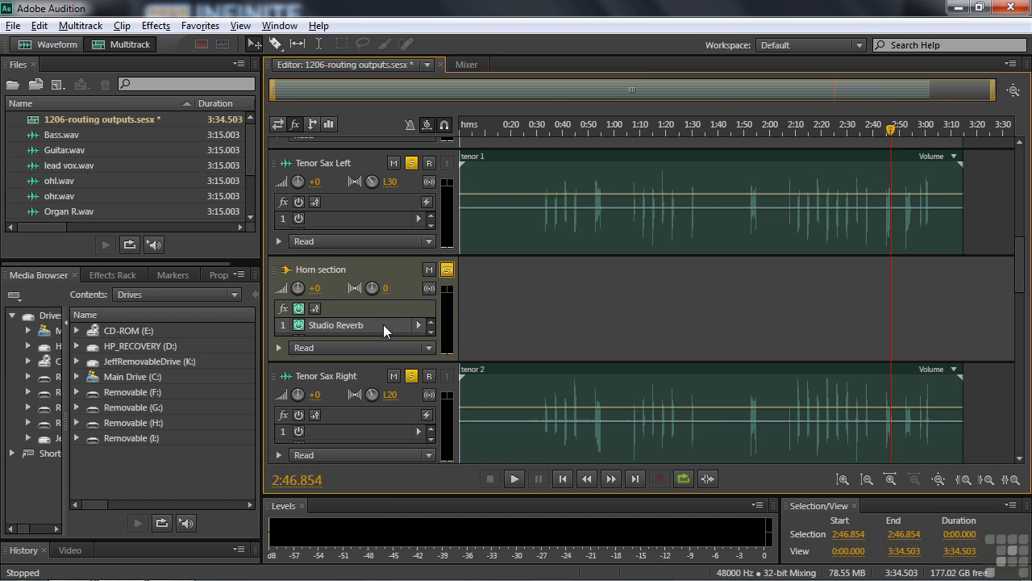
{"action": "double_click", "coordinate": [380, 323]}
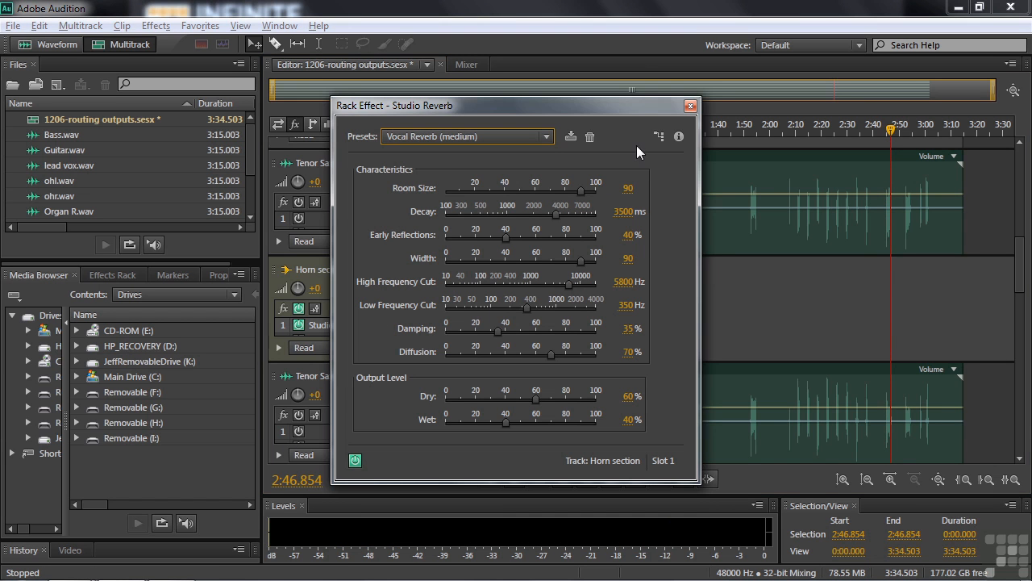
{"action": "left_click", "coordinate": [690, 106]}
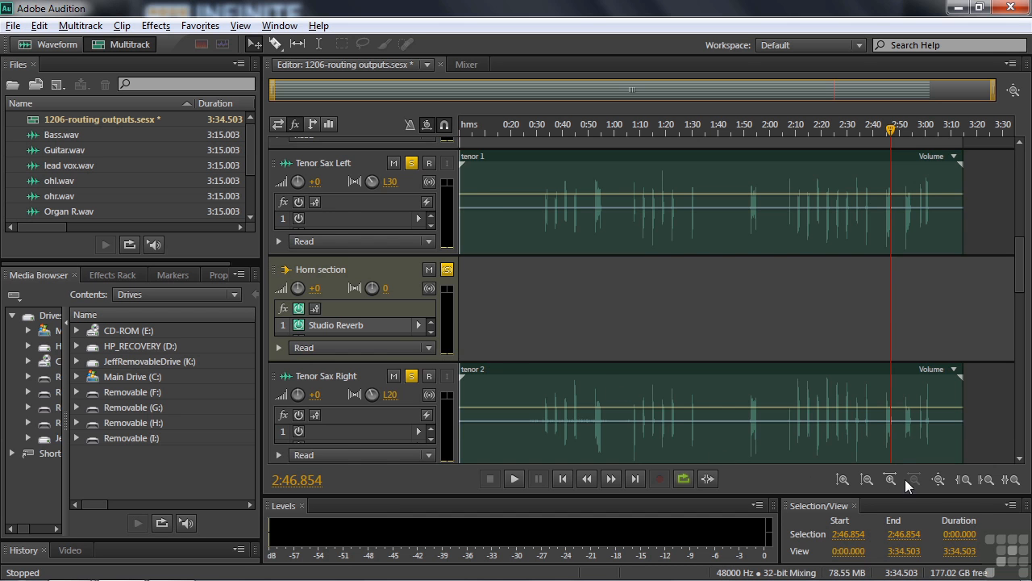
- Move the Horn section bus between Drum set OH right and Organ bus, and turn off its solo
{"action": "left_click", "coordinate": [938, 479]}
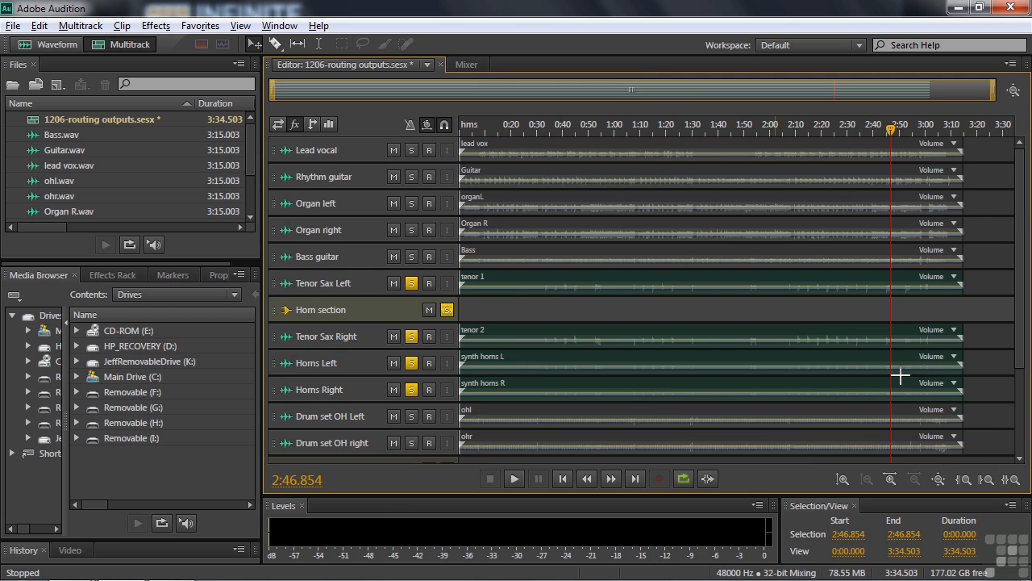
{"action": "left_click_drag", "start_coordinate": [1026, 352], "coordinate": [1026, 448]}
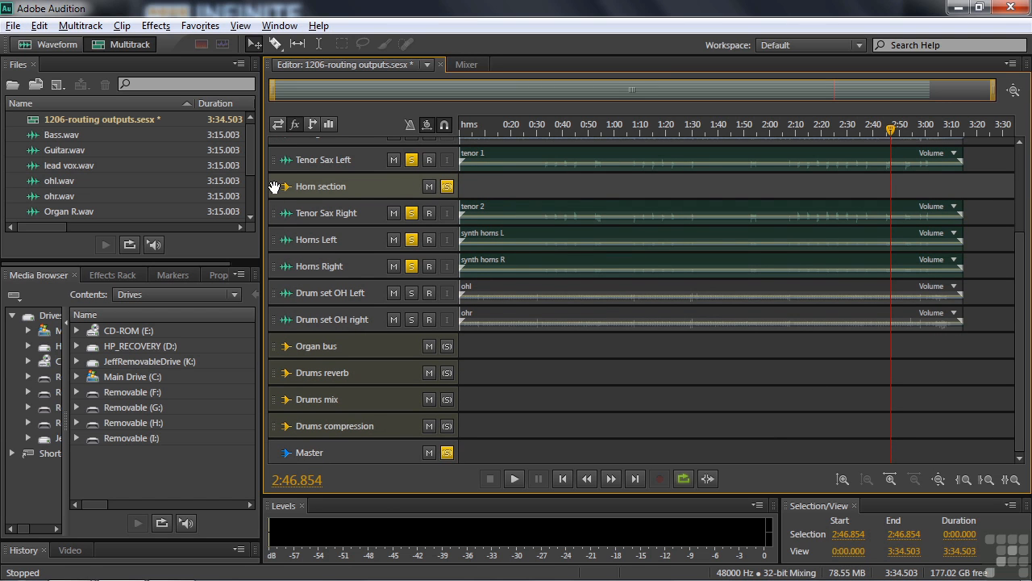
{"action": "left_click_drag", "start_coordinate": [274, 187], "coordinate": [286, 333]}
{"action": "left_click", "coordinate": [447, 320]}
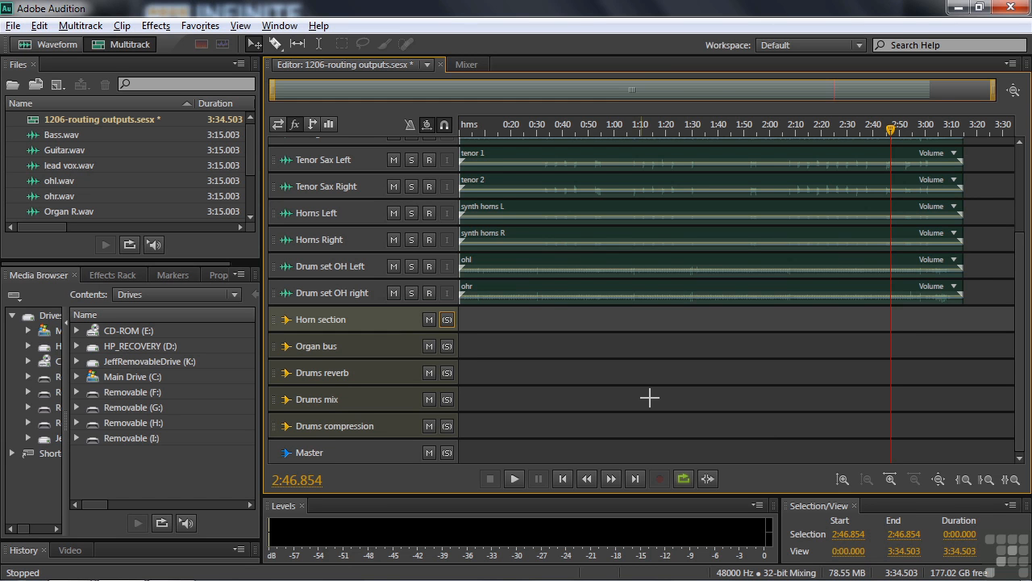
- Enlarge the tracks, show their inputs and outputs, and route the Horn section bus's output to a newly added bus
{"action": "left_click", "coordinate": [843, 479]}
{"action": "left_click", "coordinate": [842, 479]}
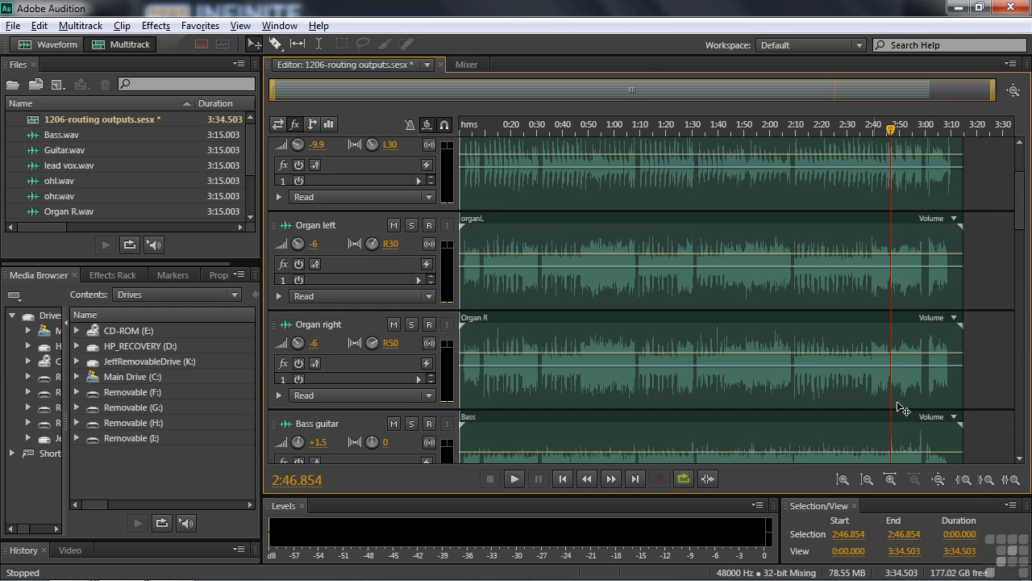
{"action": "left_click_drag", "start_coordinate": [1020, 206], "coordinate": [1028, 355]}
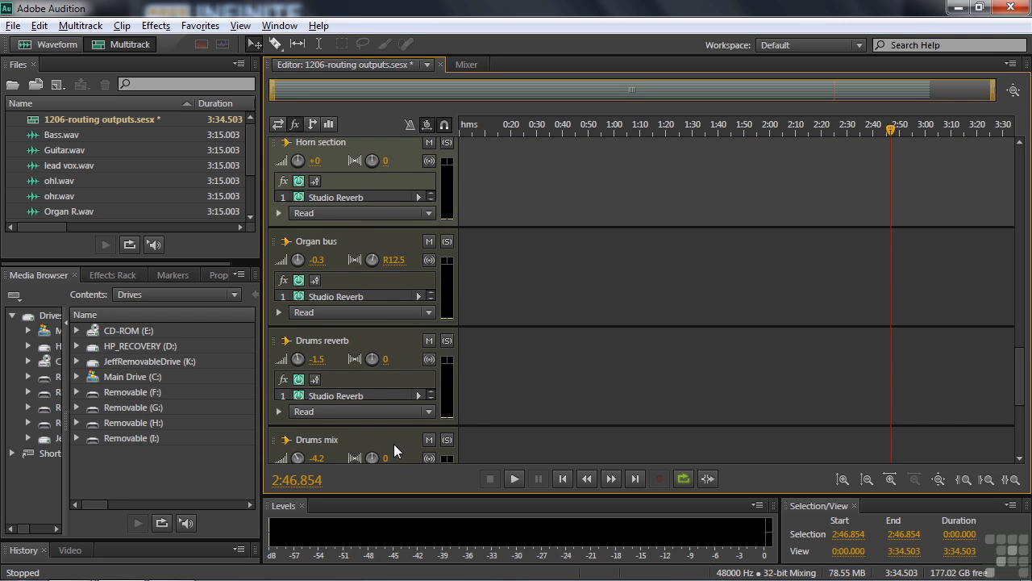
{"action": "scroll", "coordinate": [1019, 368], "scroll_direction": "up", "scroll_amount": 1}
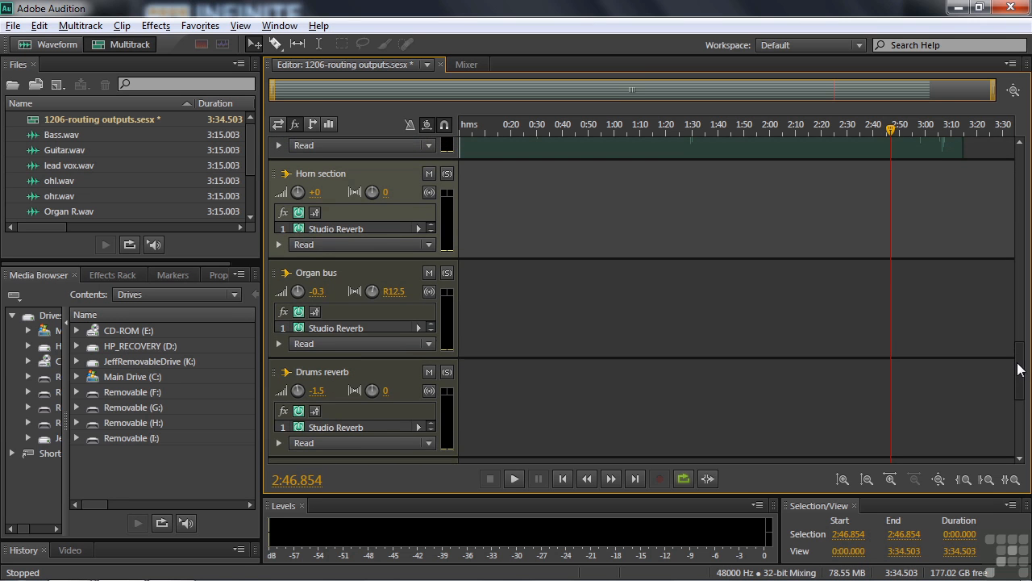
{"action": "left_click", "coordinate": [278, 124]}
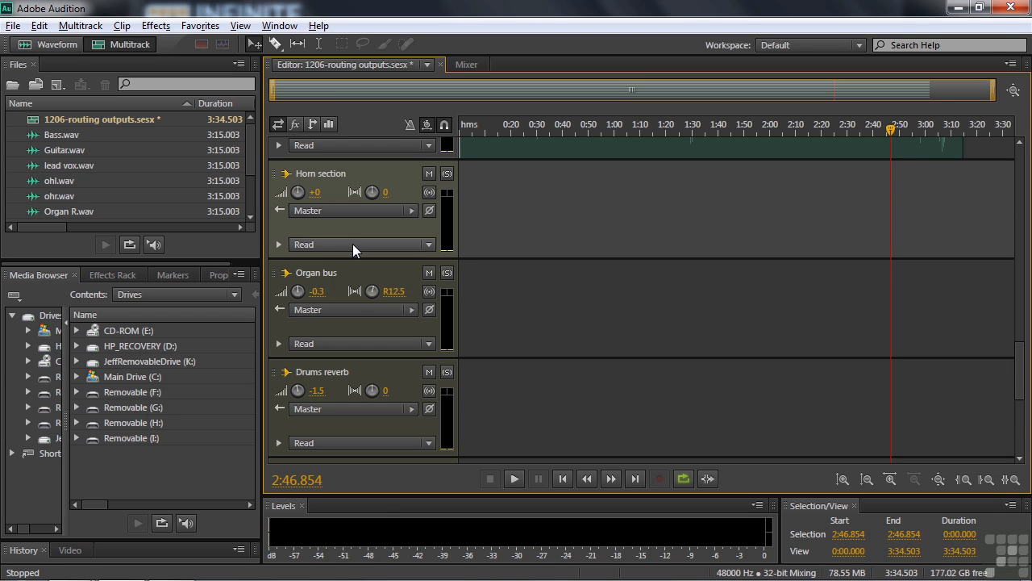
{"action": "left_click", "coordinate": [411, 211]}
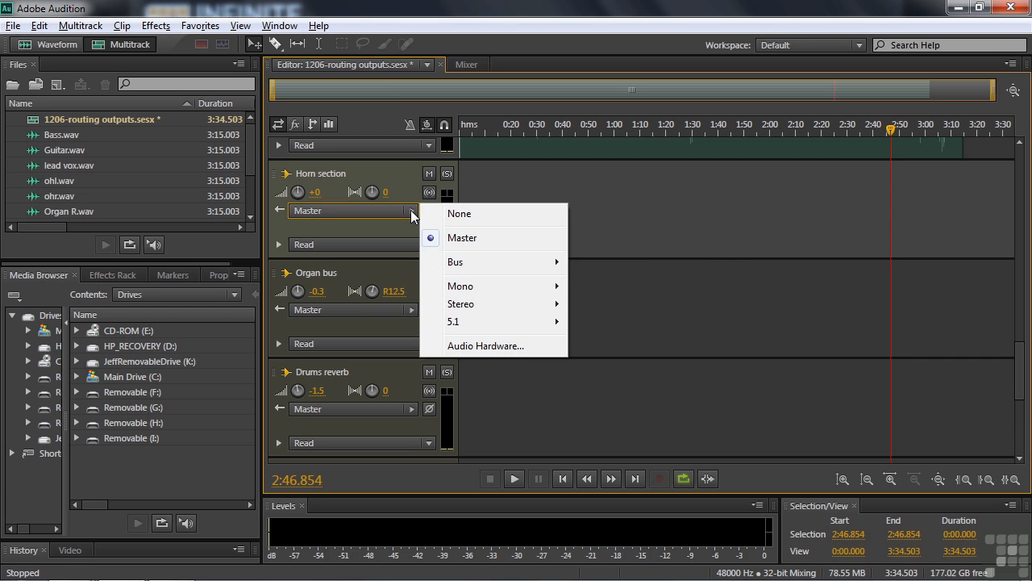
{"action": "mouse_move", "coordinate": [455, 263]}
{"action": "mouse_move", "coordinate": [609, 340]}
{"action": "left_click", "coordinate": [758, 356]}
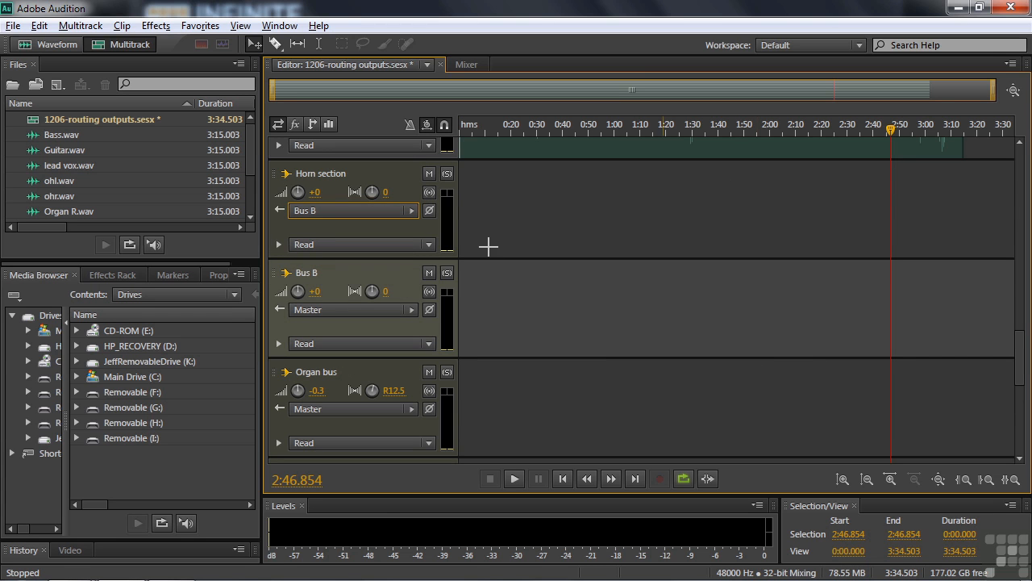
- Rename the new bus below Horn section as Compressor
{"action": "double_click", "coordinate": [307, 274]}
{"action": "type", "text": "C"}
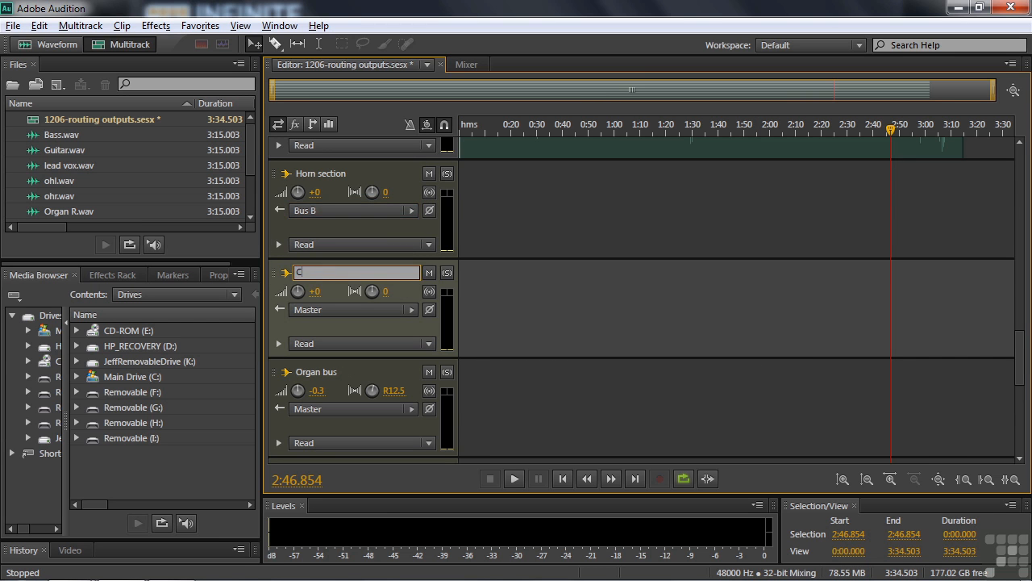
{"action": "type", "text": "ompressor"}
{"action": "left_click", "coordinate": [314, 229]}
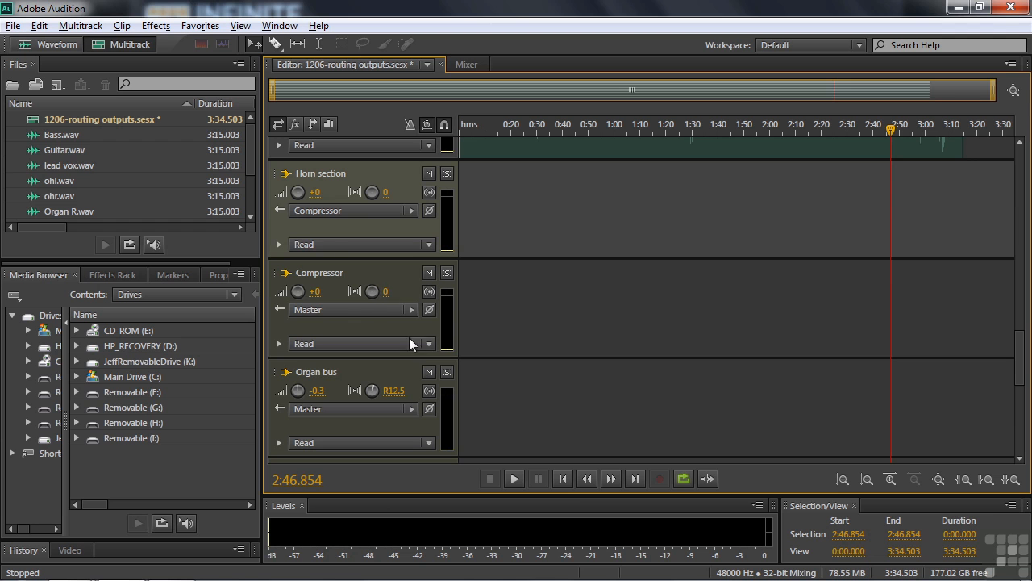
- Route the Organ bus's output to the Compressor bus
{"action": "left_click", "coordinate": [411, 409]}
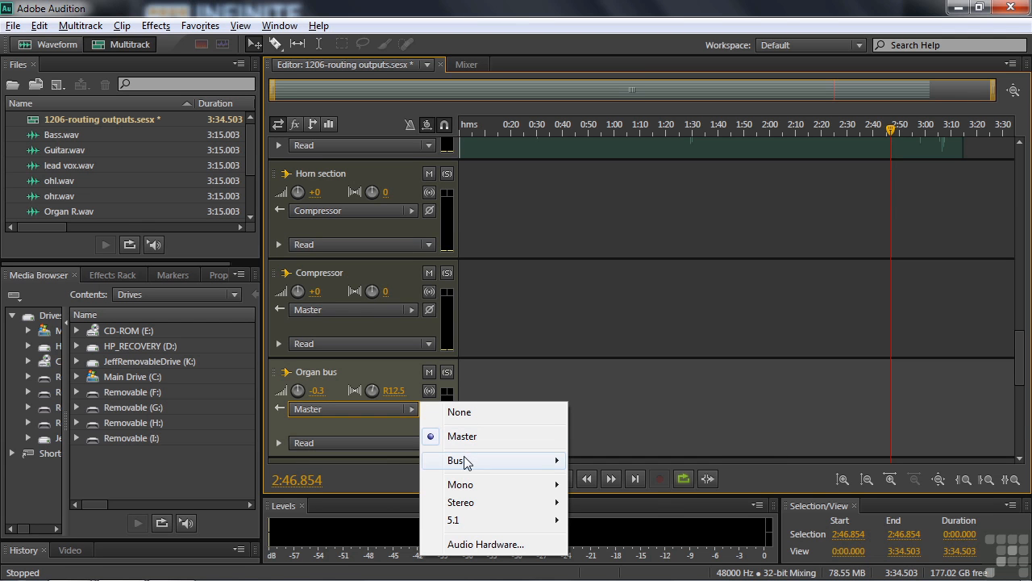
{"action": "mouse_move", "coordinate": [463, 460]}
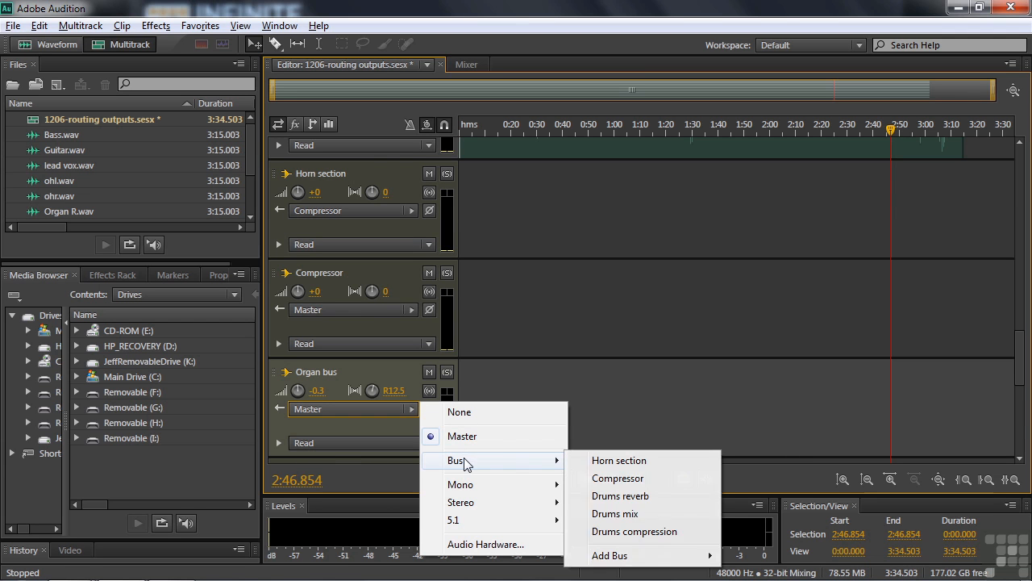
{"action": "left_click", "coordinate": [646, 477]}
- Add a Multiband Compressor effect to the first effect slot of the Compressor bus
{"action": "left_click", "coordinate": [370, 280]}
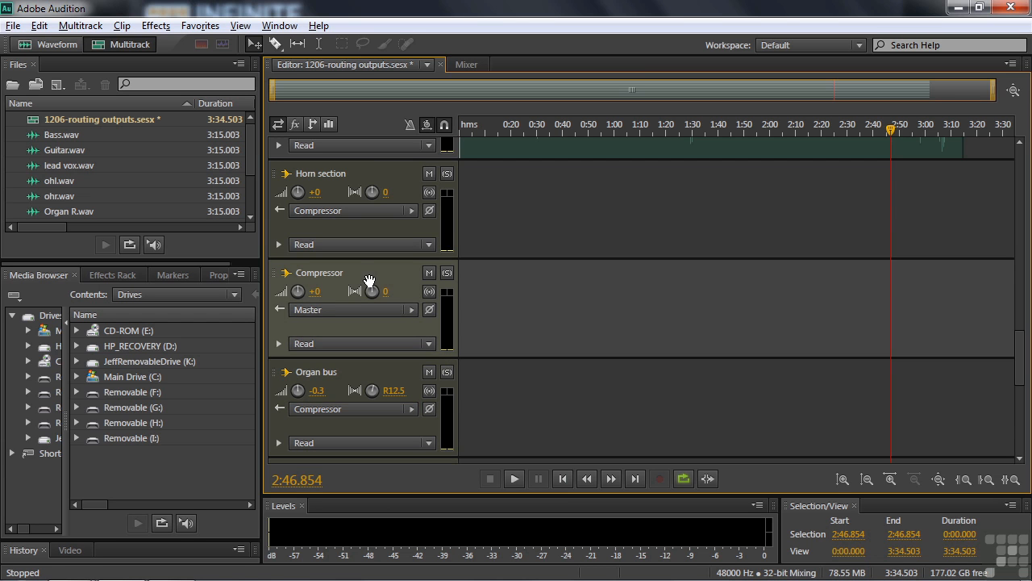
{"action": "left_click", "coordinate": [293, 124]}
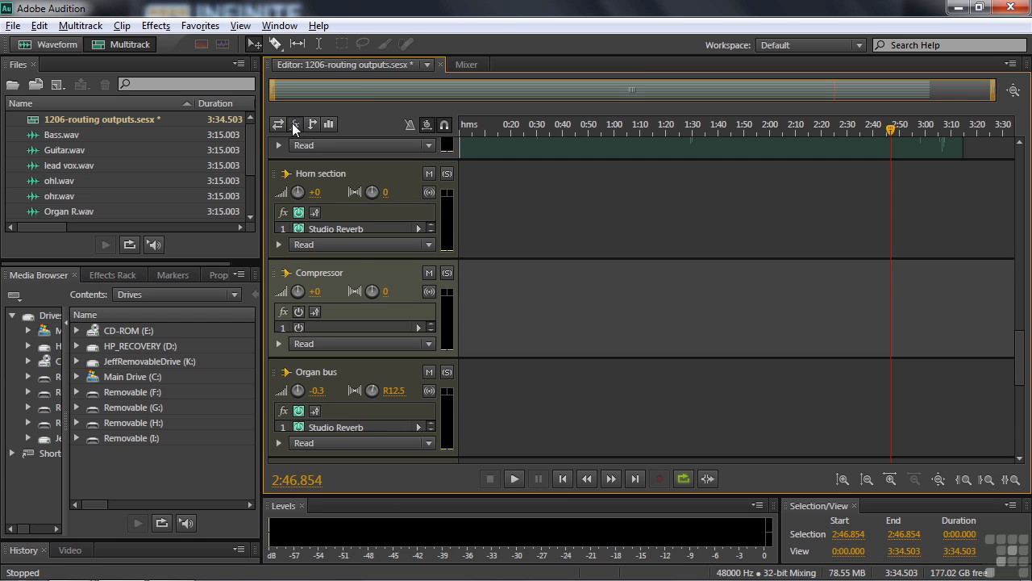
{"action": "left_click", "coordinate": [418, 327]}
{"action": "mouse_move", "coordinate": [484, 127]}
{"action": "left_click", "coordinate": [693, 214]}
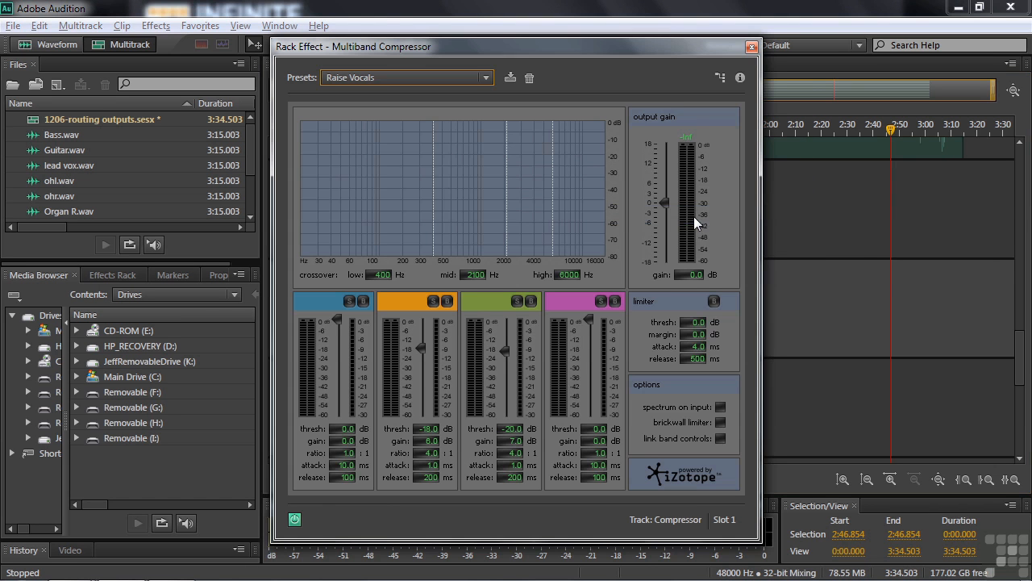
{"action": "left_click", "coordinate": [752, 47]}
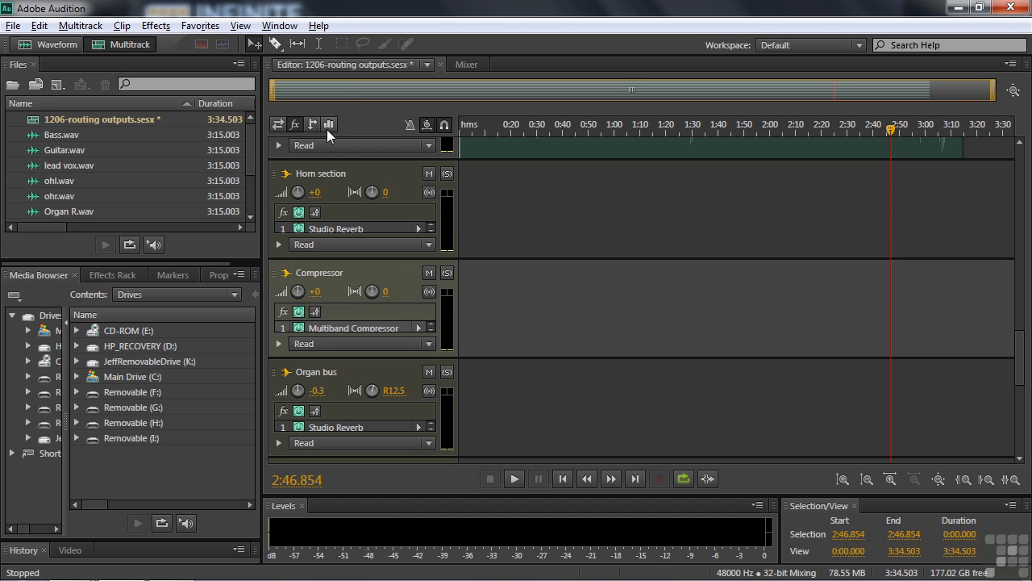
- Show the tracks' inputs and outputs, solo the Compressor bus, and play a short passage through it
{"action": "left_click", "coordinate": [277, 125]}
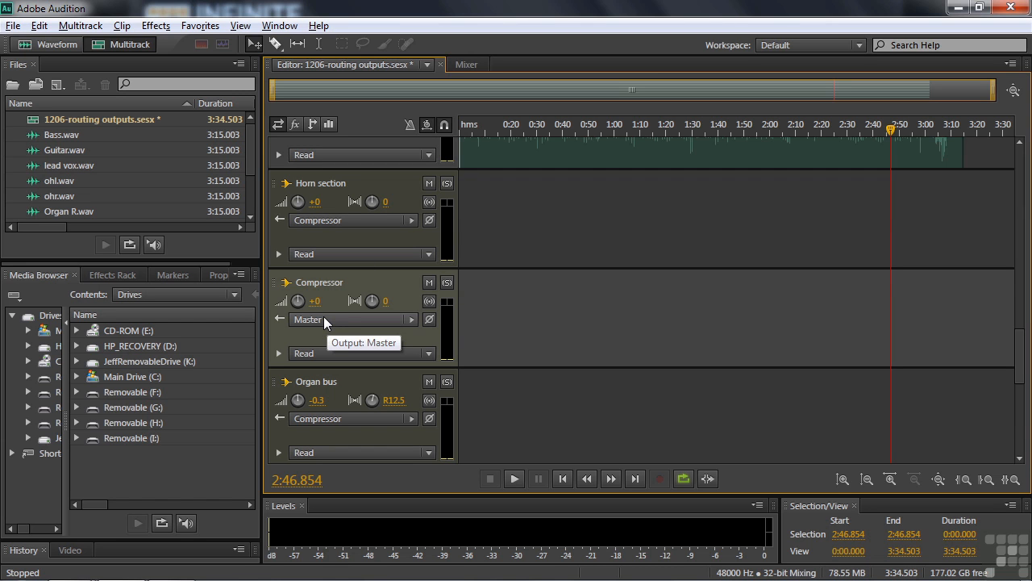
{"action": "left_click", "coordinate": [447, 282]}
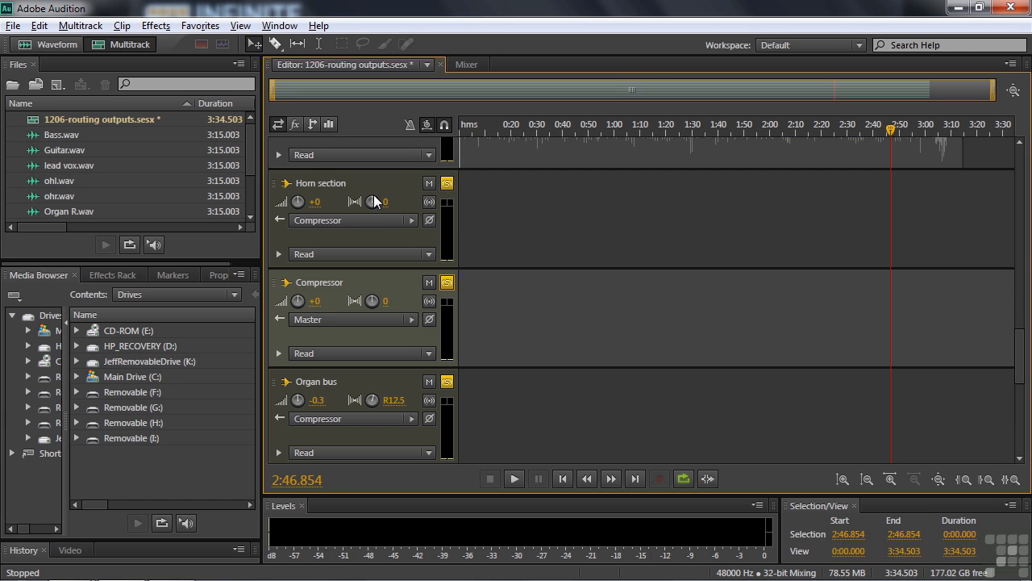
{"action": "left_click_drag", "start_coordinate": [1021, 369], "coordinate": [1028, 349]}
{"action": "key", "text": "space"}
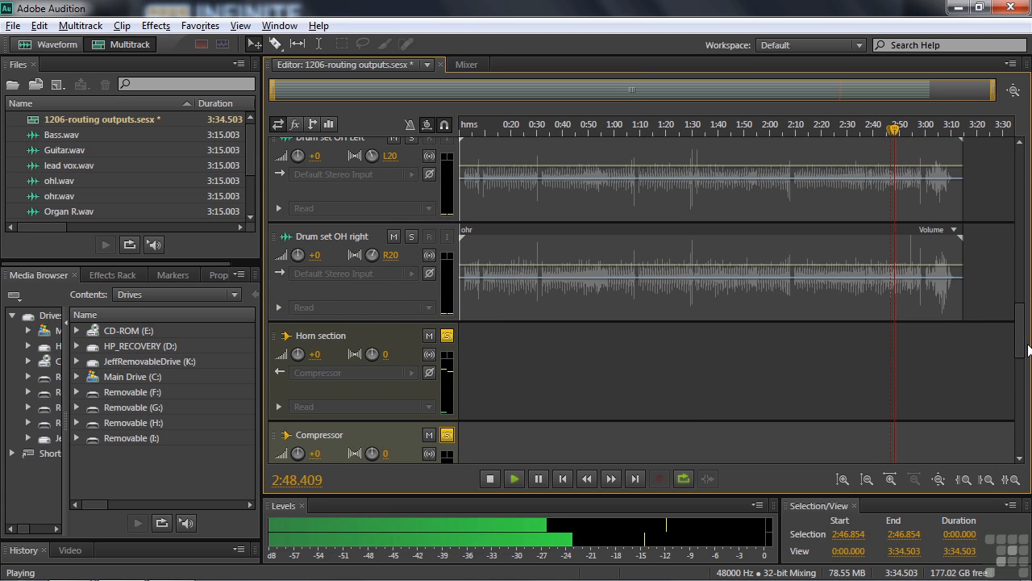
{"action": "key", "text": "space"}
- Move the playhead back to about 2:45 and replay the soloed sax and horn tracks, checking their level meters
{"action": "left_click_drag", "start_coordinate": [1021, 308], "coordinate": [1018, 274]}
{"action": "left_click_drag", "start_coordinate": [896, 130], "coordinate": [887, 138]}
{"action": "key", "text": "space"}
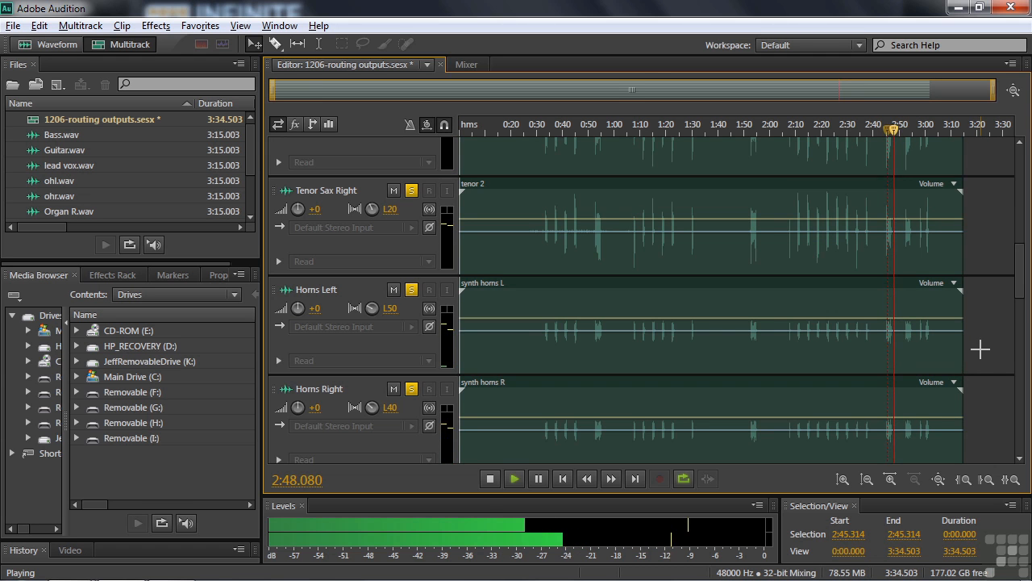
{"action": "key", "text": "space"}
{"action": "left_click_drag", "start_coordinate": [1022, 284], "coordinate": [1026, 377]}
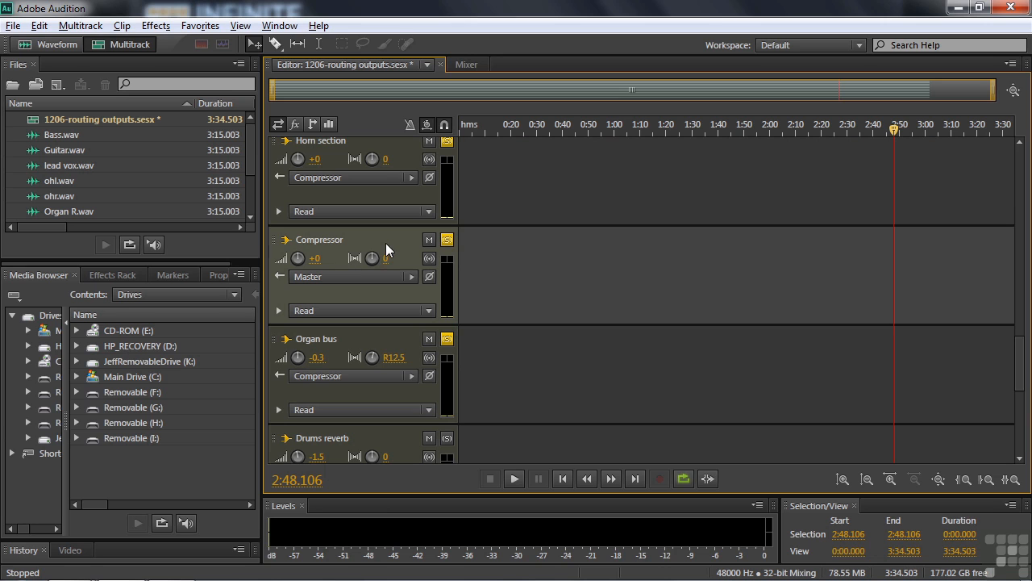